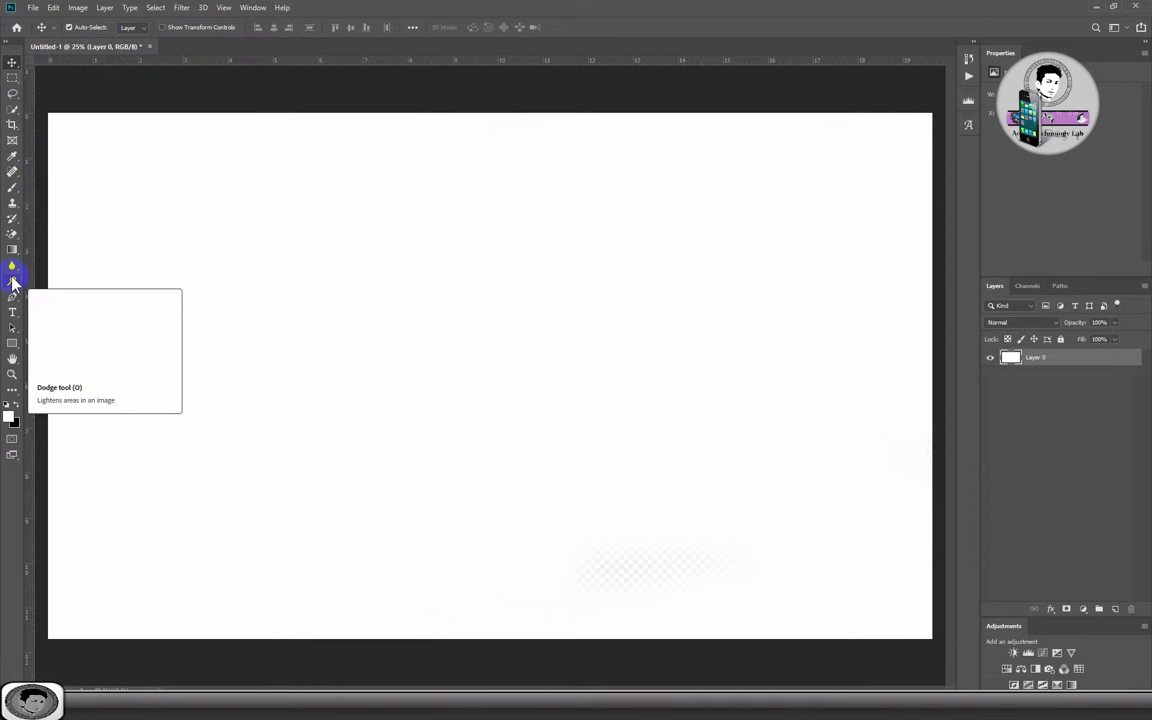
# Select the Custom Shape Tool and view the enlarged shape picker as large thumbnails.
pyautogui.click(12, 345)
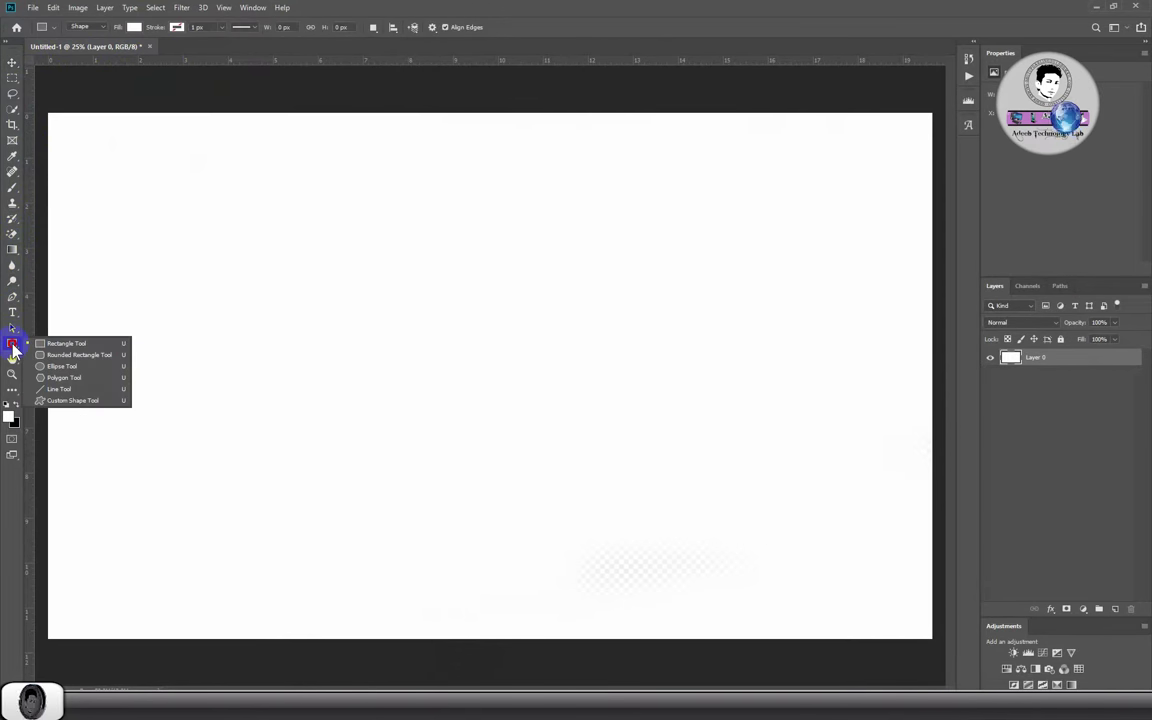
pyautogui.click(65, 401)
pyautogui.click(481, 27)
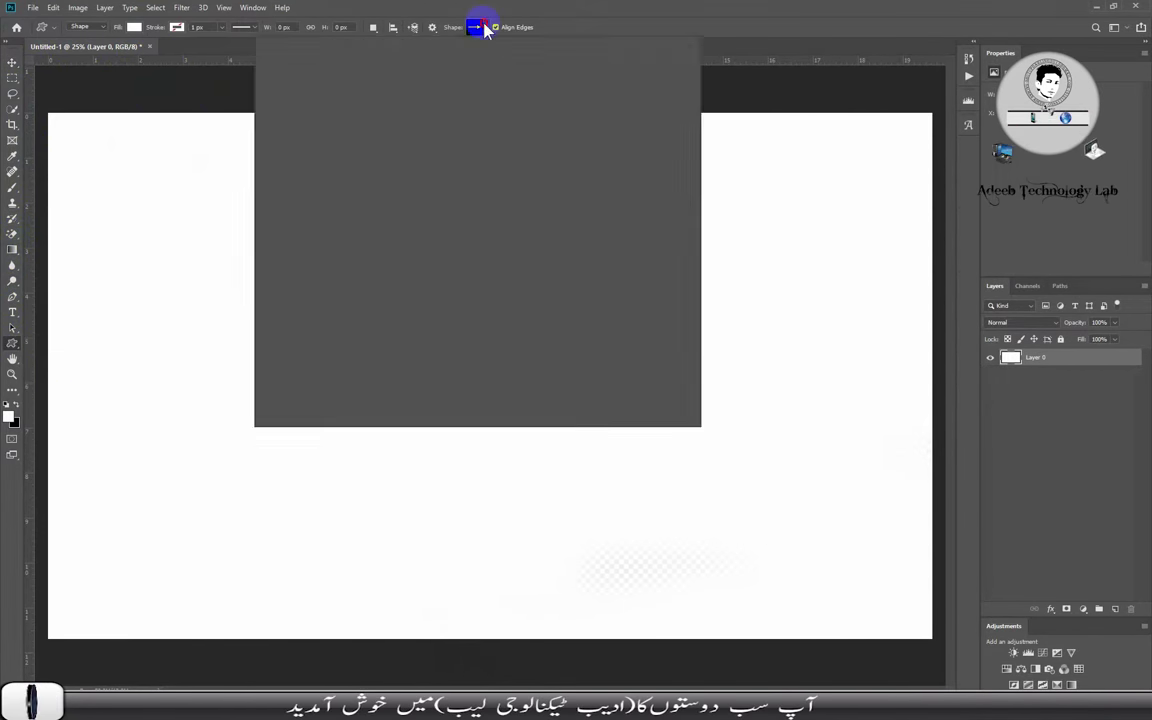
pyautogui.moveTo(690, 437); pyautogui.dragTo(916, 459)
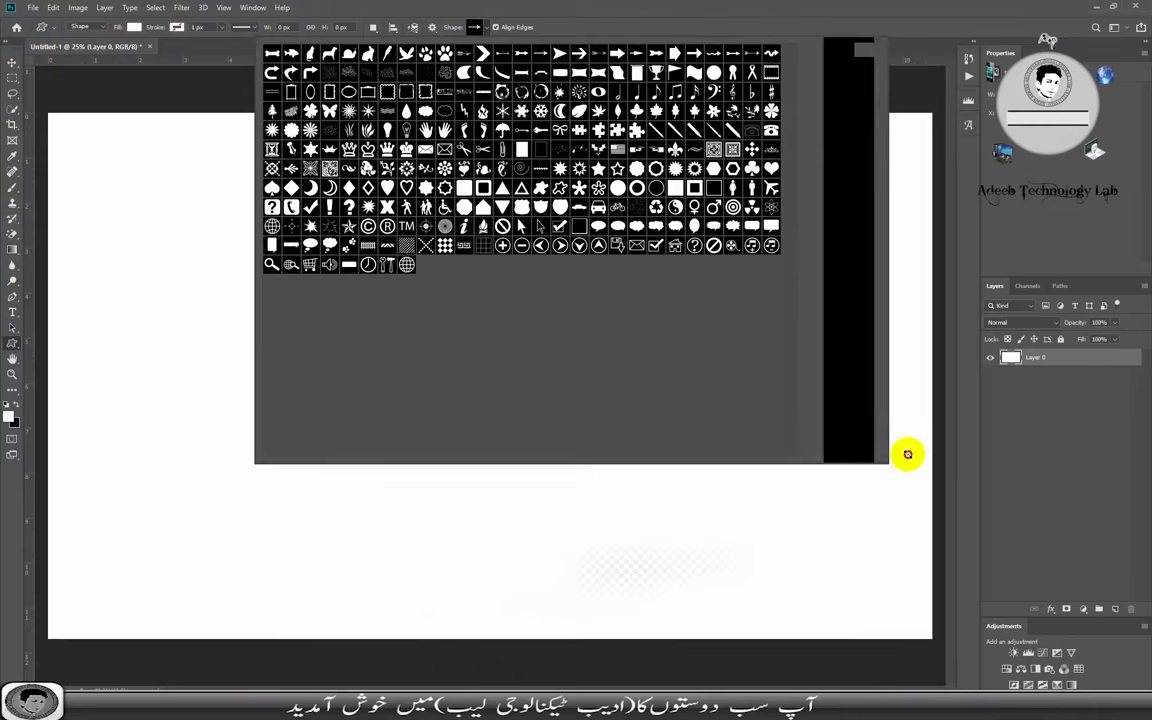
pyautogui.click(903, 53)
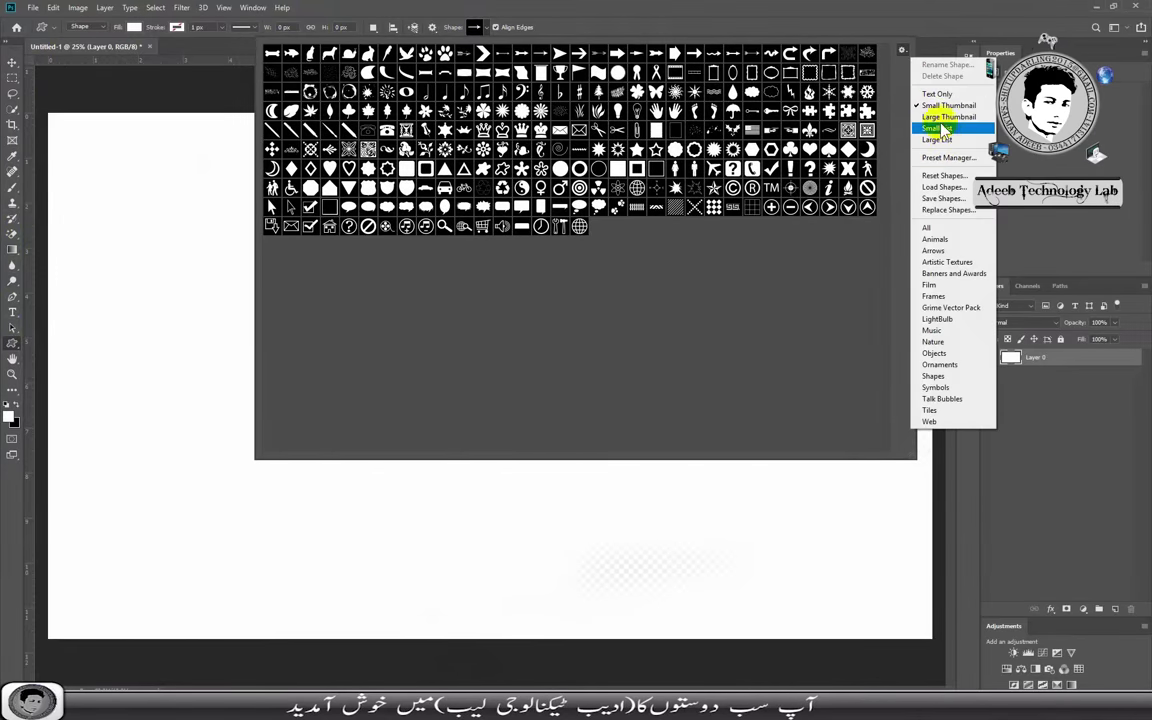
pyautogui.click(951, 145)
pyautogui.click(902, 50)
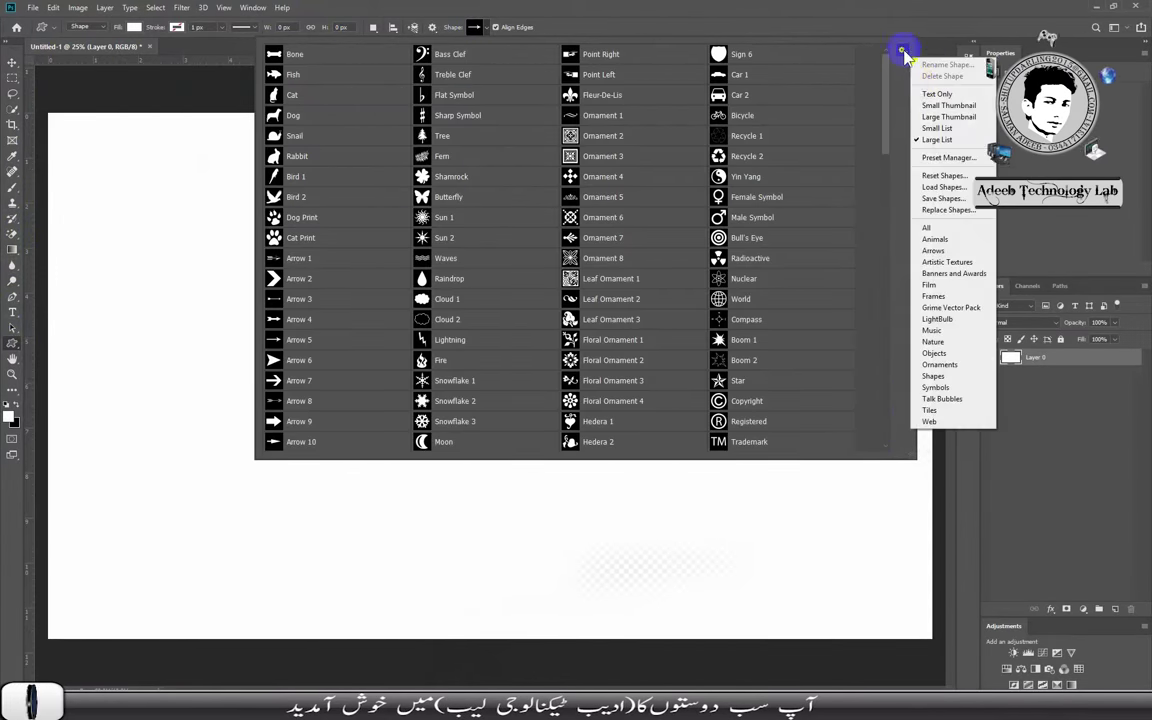
pyautogui.click(949, 117)
pyautogui.moveTo(912, 452); pyautogui.dragTo(1131, 657)
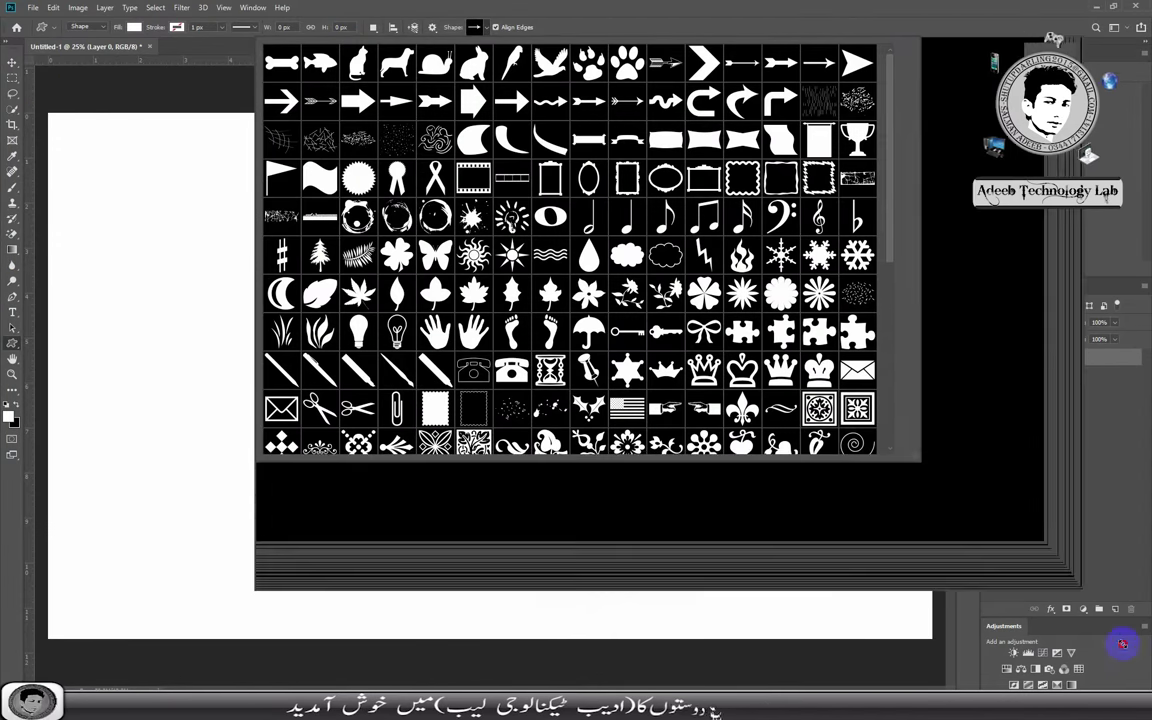
# Reset the custom shape library to the default shapes, then minimize Photoshop.
pyautogui.click(1118, 52)
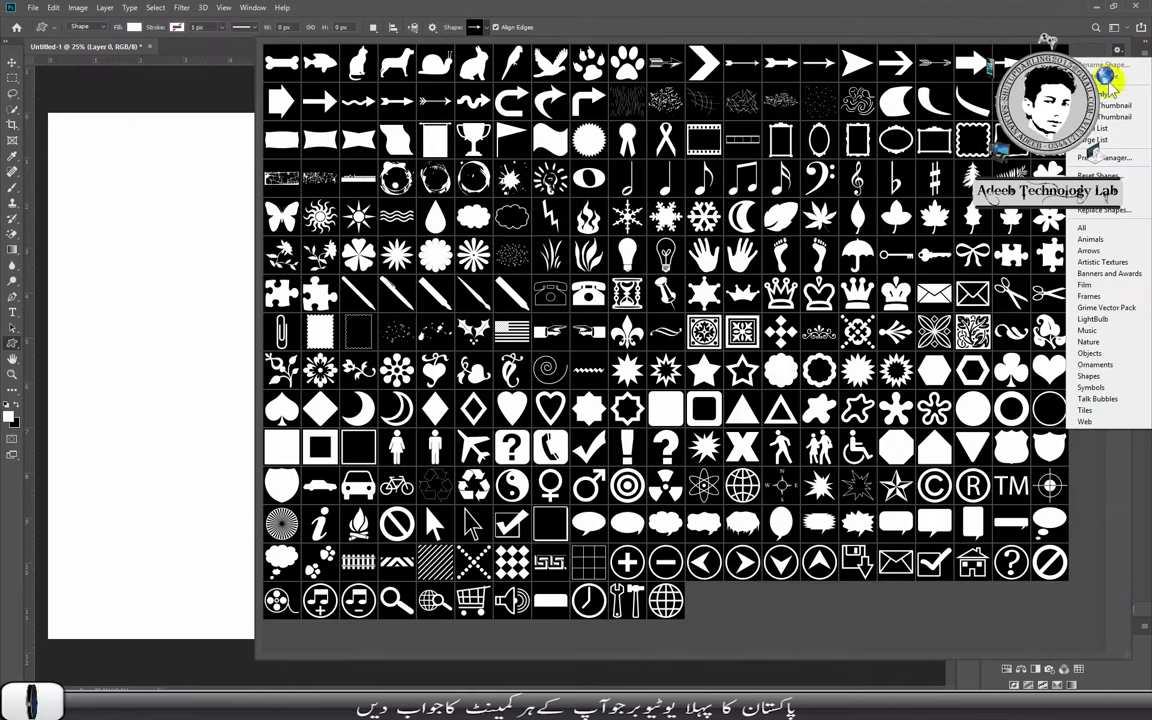
pyautogui.click(1050, 145)
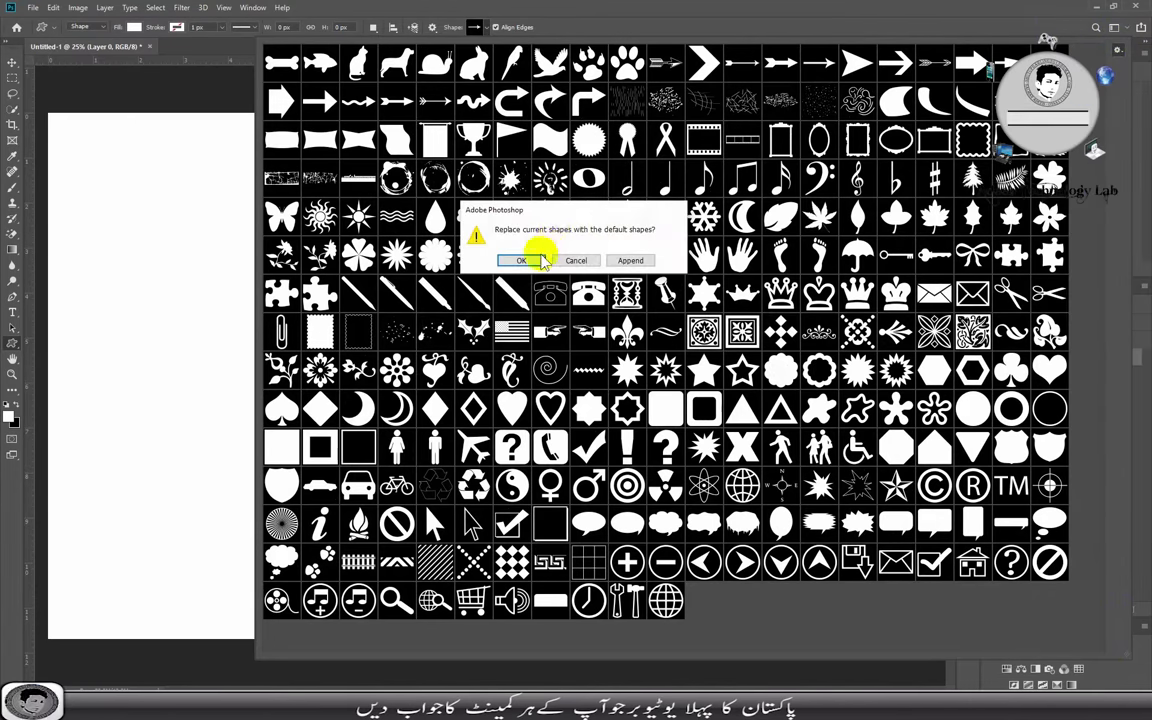
pyautogui.click(537, 259)
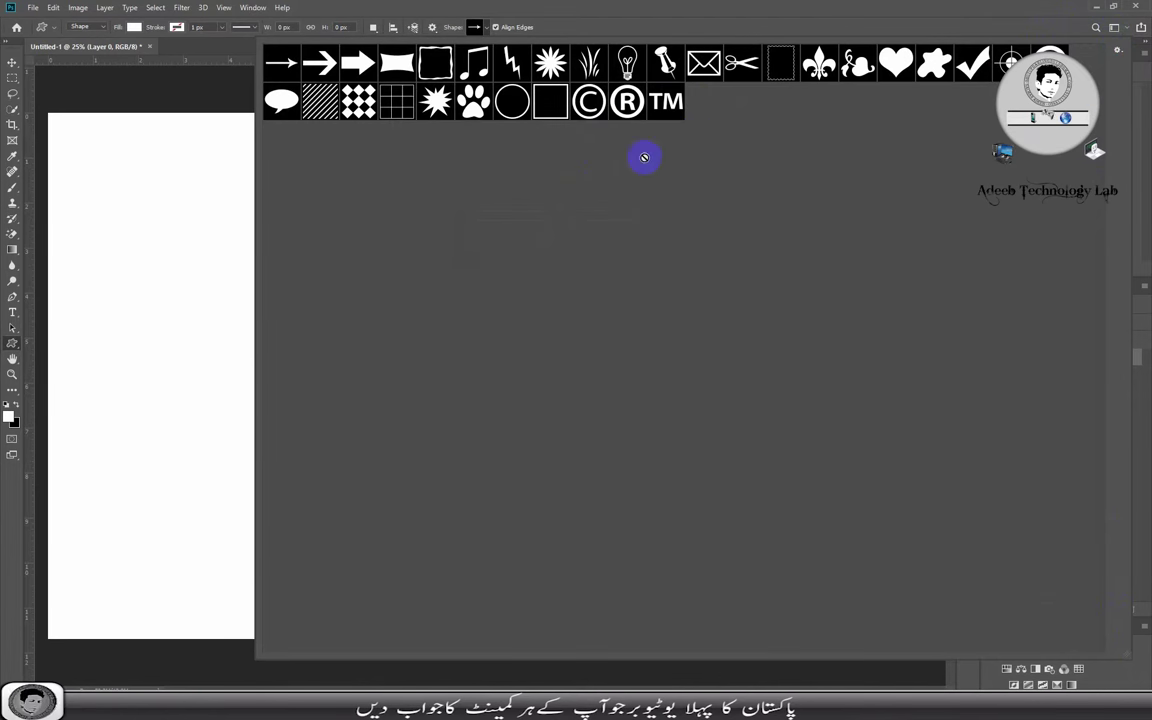
pyautogui.click(697, 20)
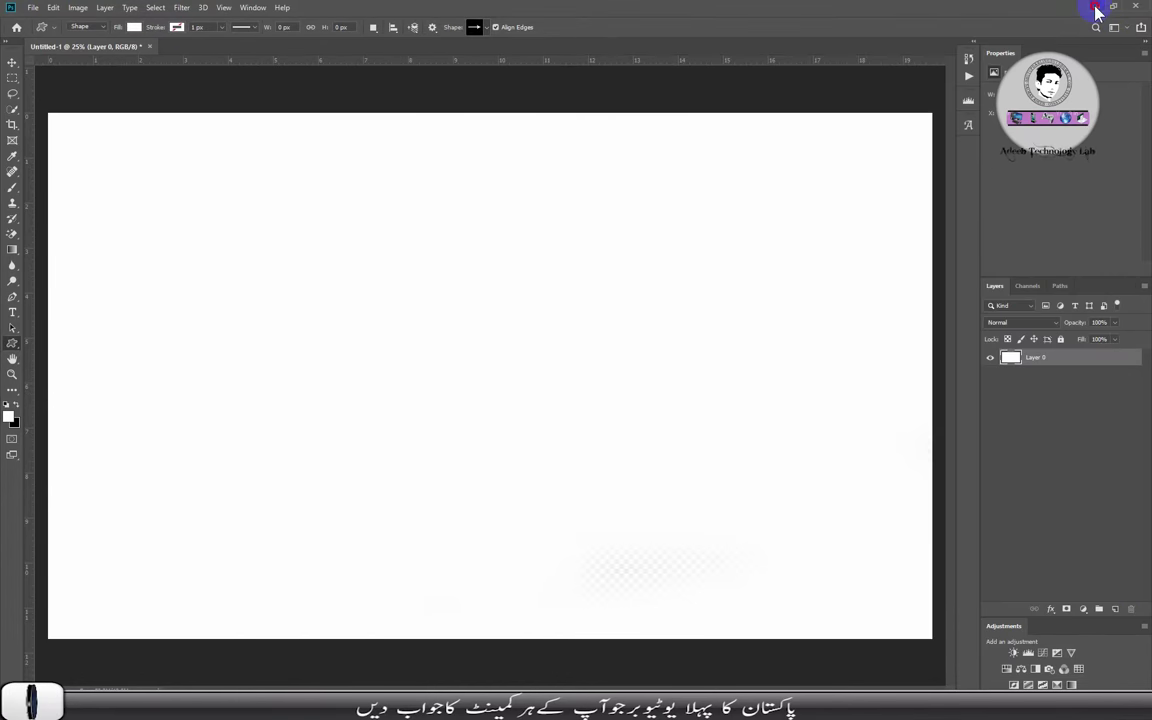
pyautogui.click(1095, 8)
# Load salmanadeeb.wixsite.com/photoshop in Torch Browser using the address autocomplete.
pyautogui.click(592, 688)
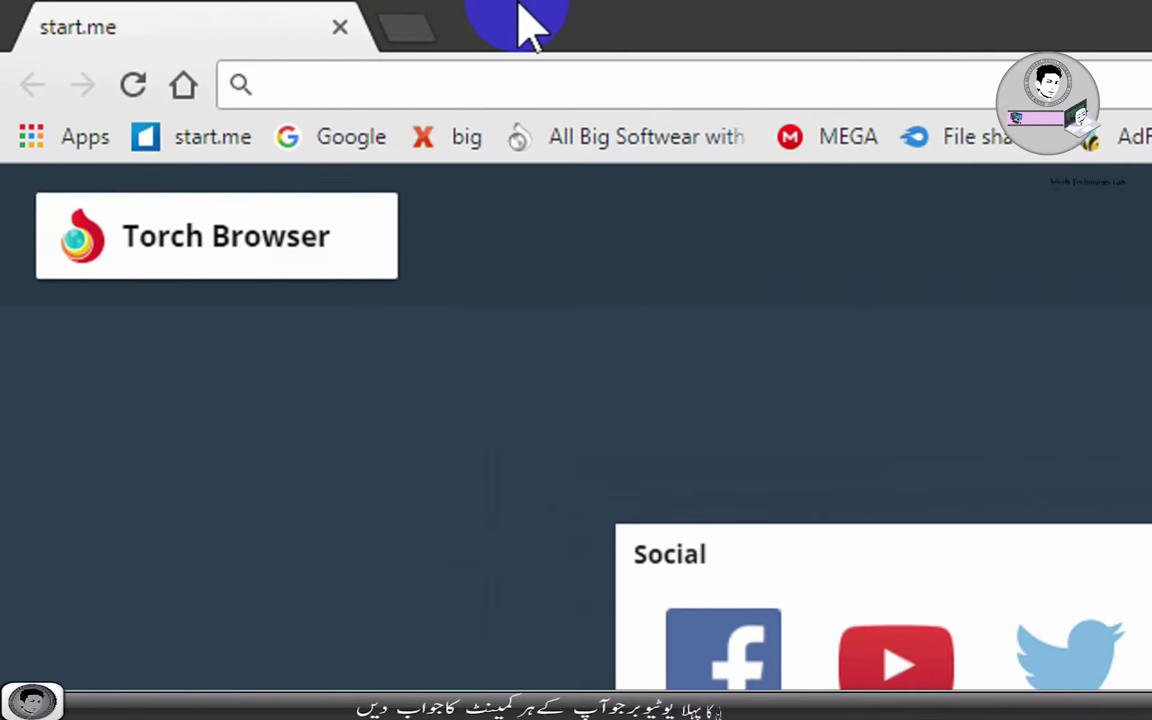
pyautogui.write('sa')
pyautogui.press('Right')
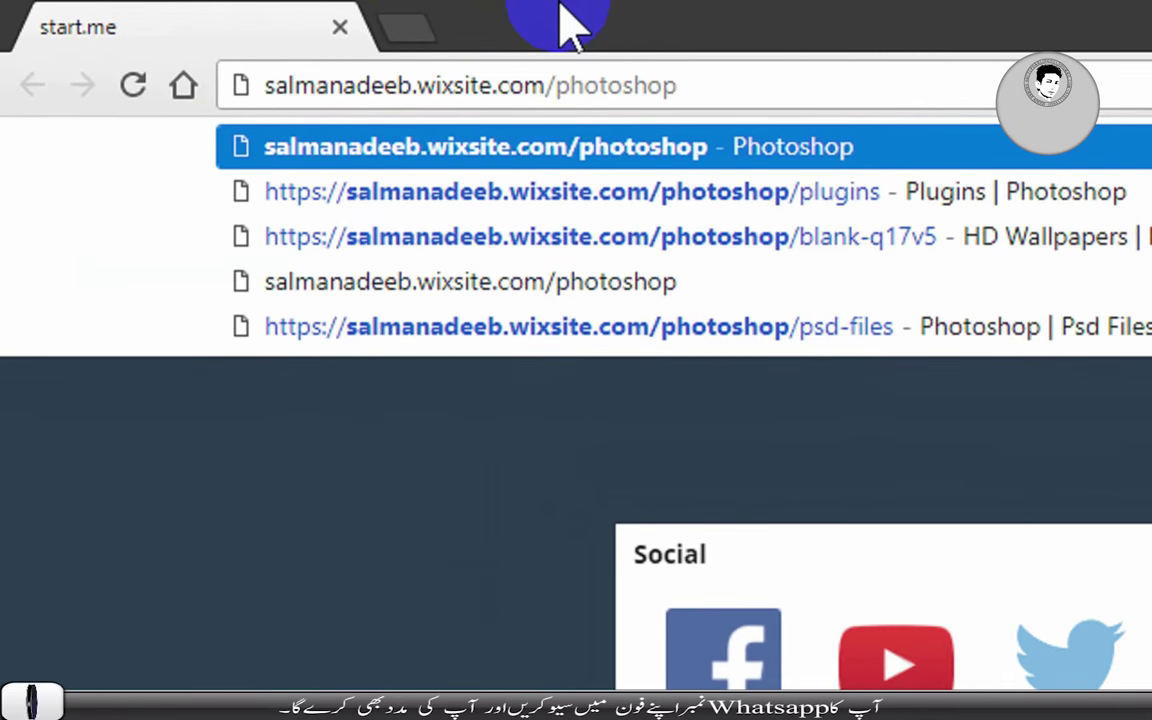
pyautogui.press('Return')
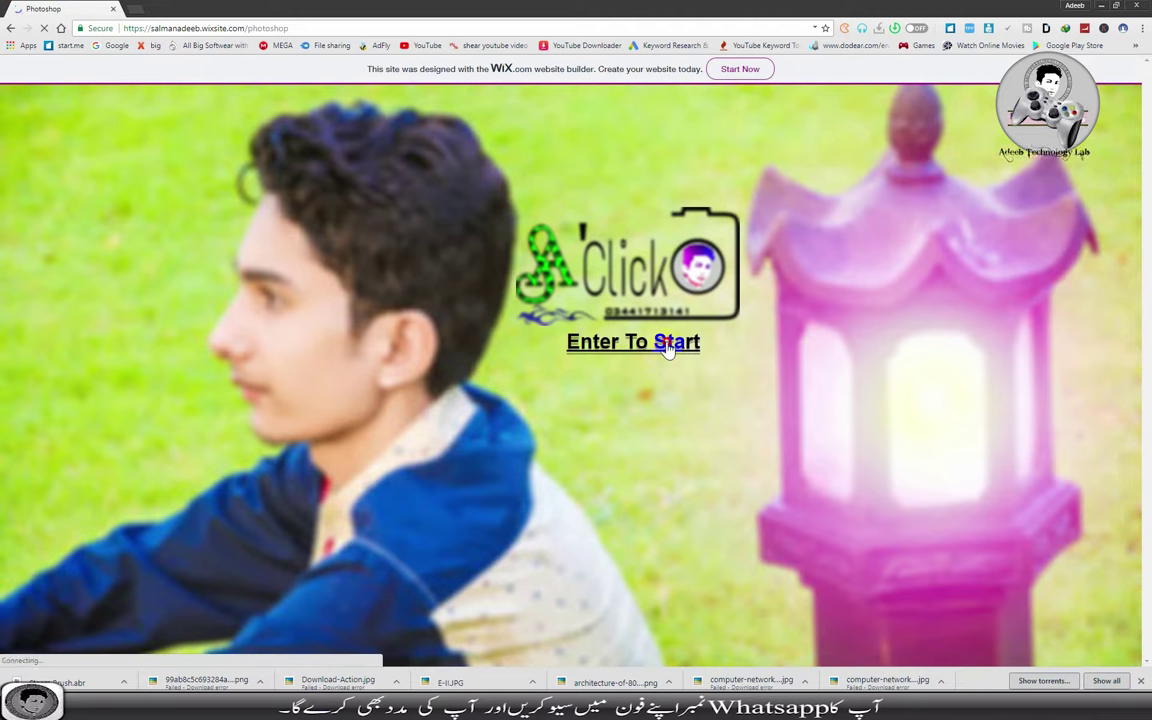
# Enter the site past its start screen and go to the Plugins page.
pyautogui.click(671, 344)
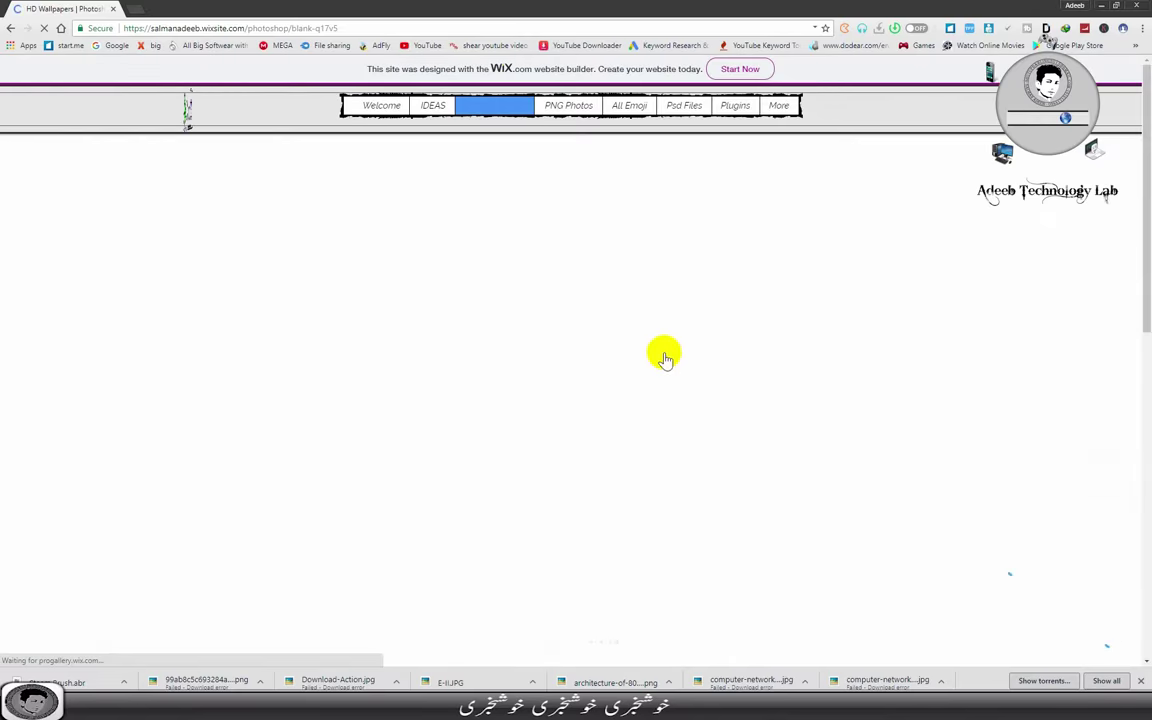
pyautogui.click(652, 235)
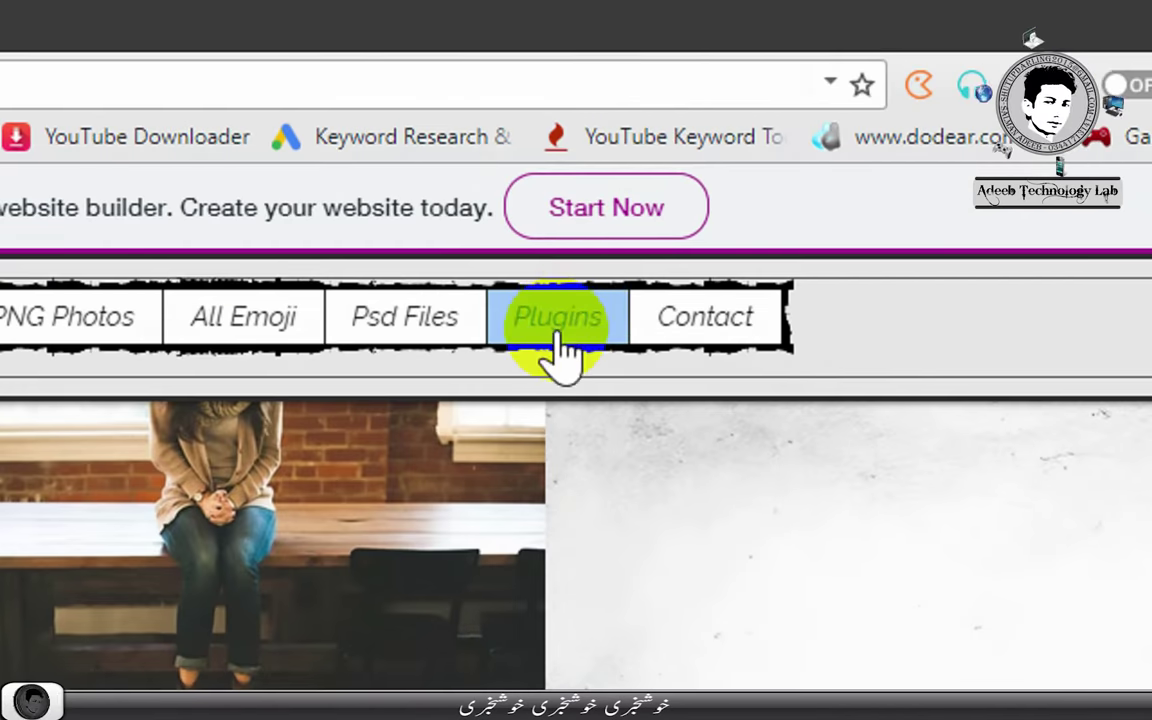
pyautogui.click(558, 335)
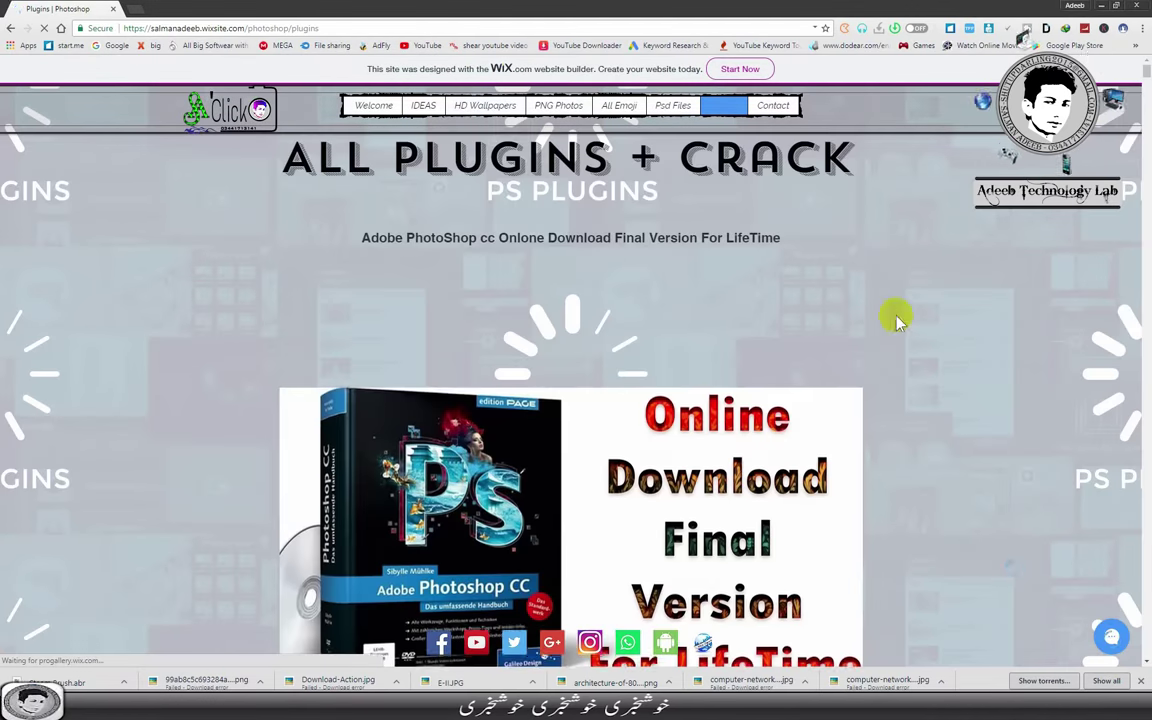
pyautogui.scroll(-5, 940, 355)
pyautogui.scroll(-5, 960, 395)
pyautogui.scroll(-5, 960, 397)
pyautogui.scroll(-1, 960, 420)
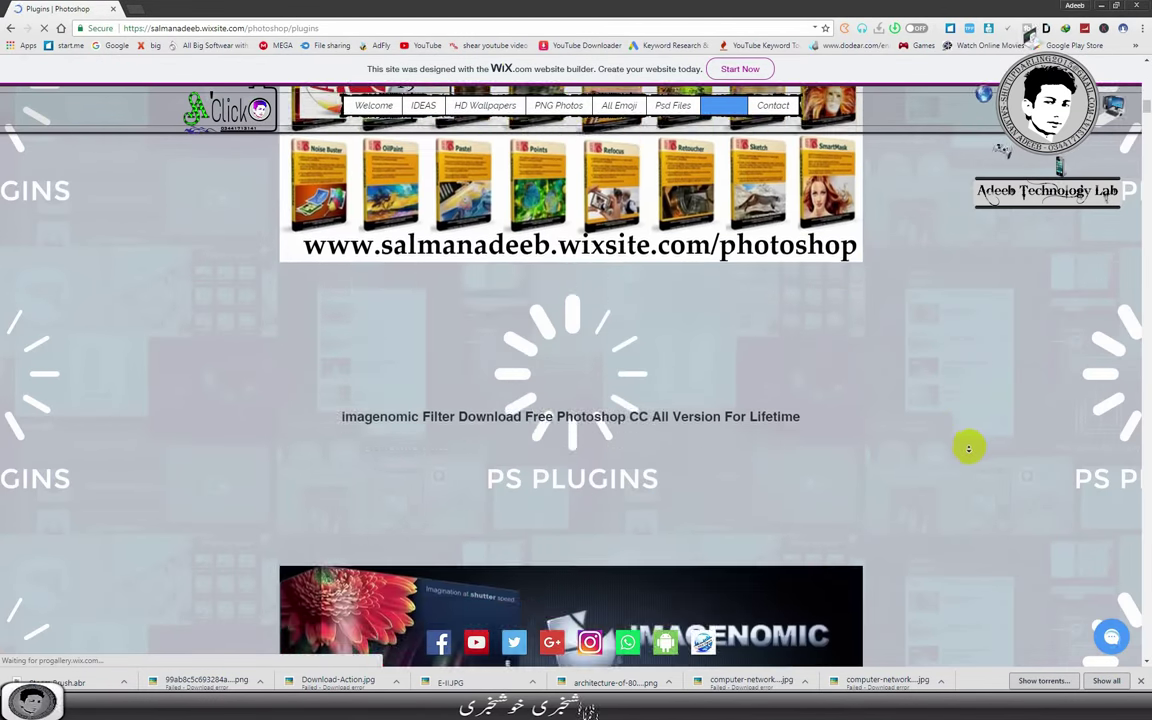
pyautogui.scroll(-4, 965, 455)
pyautogui.scroll(-5, 965, 465)
pyautogui.scroll(-5, 962, 455)
pyautogui.scroll(-3, 962, 451)
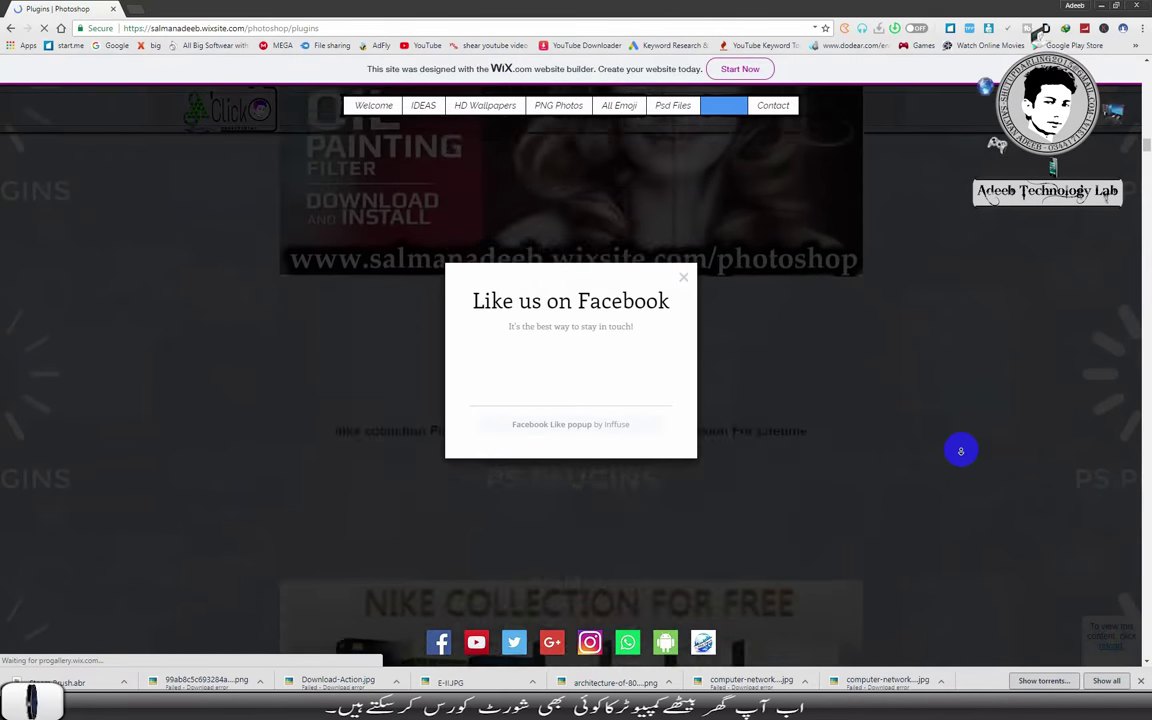
pyautogui.scroll(-2, 962, 452)
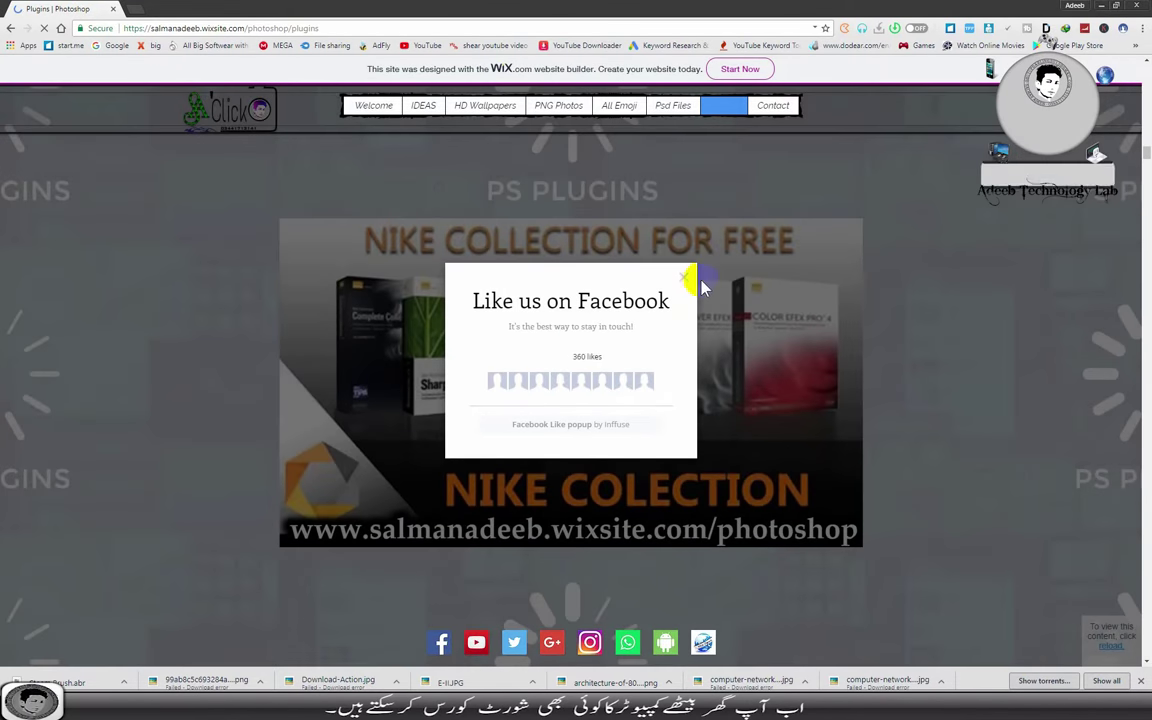
# Dismiss the Facebook popup and scroll down to 'All Sun Shapes in one File'.
pyautogui.click(684, 279)
pyautogui.scroll(-1, 928, 322)
pyautogui.scroll(-1, 932, 338)
pyautogui.scroll(-3, 933, 347)
pyautogui.scroll(-4, 934, 348)
pyautogui.scroll(-3, 935, 349)
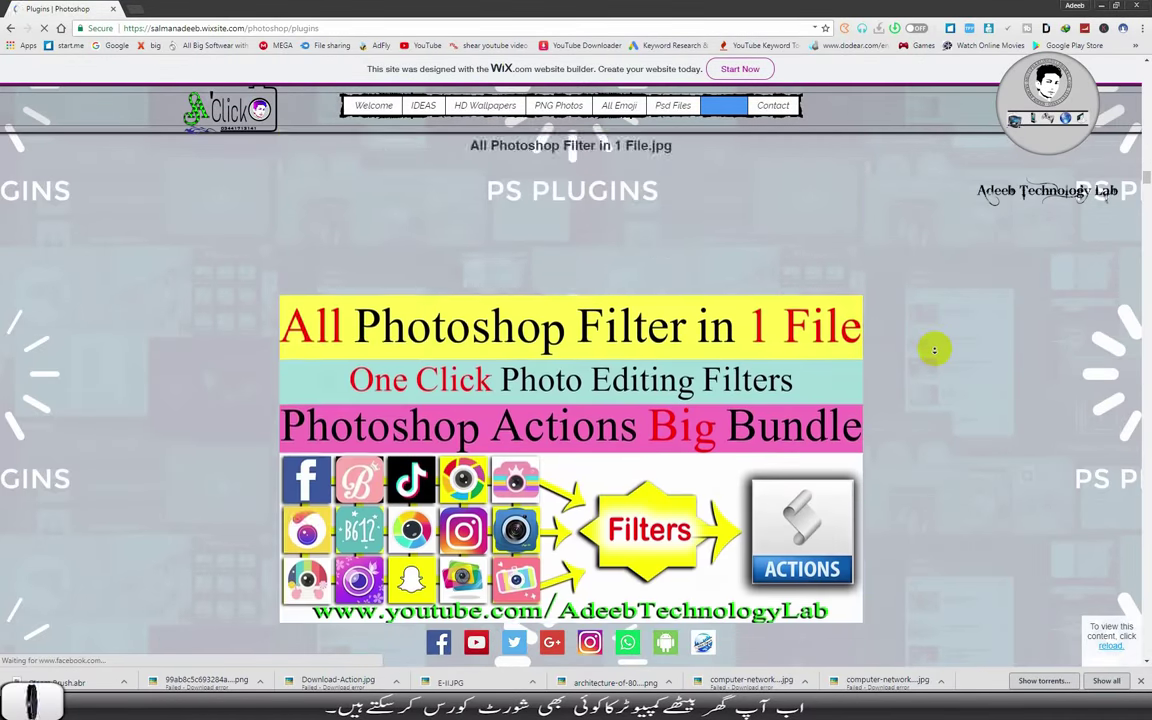
pyautogui.scroll(-4, 935, 349)
pyautogui.scroll(-4, 934, 349)
pyautogui.scroll(-3, 933, 350)
pyautogui.scroll(-2, 933, 350)
pyautogui.scroll(-3, 931, 330)
pyautogui.scroll(3, 932, 290)
pyautogui.scroll(-3, 930, 280)
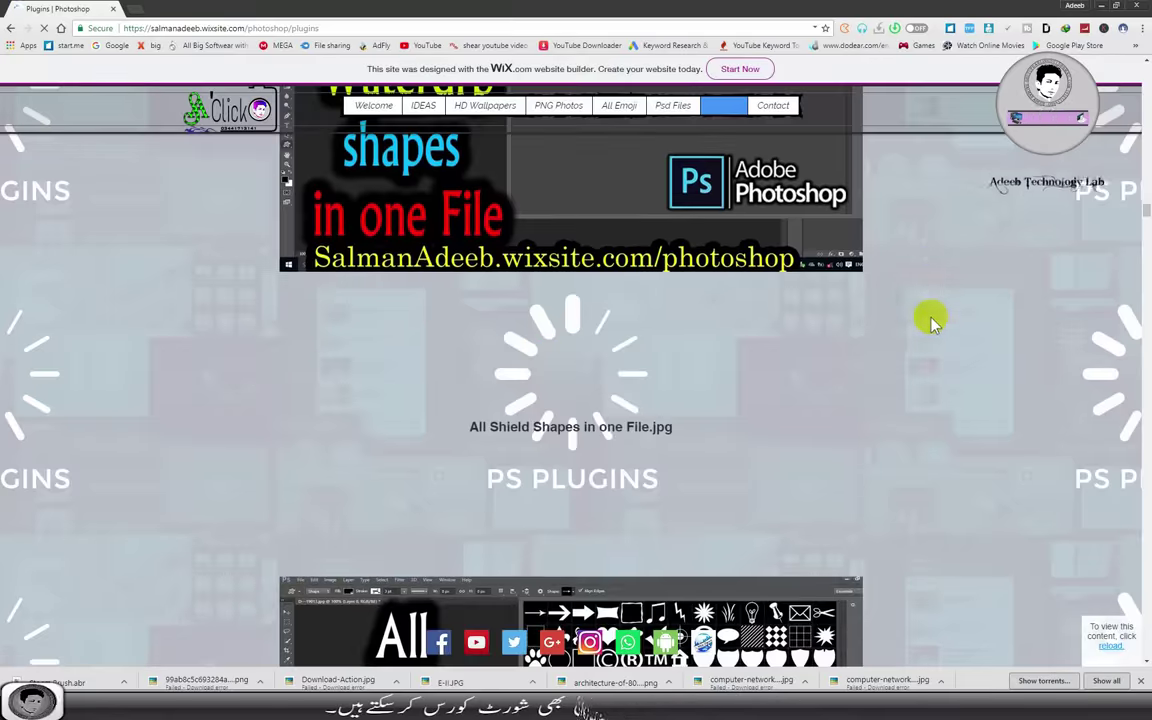
pyautogui.scroll(-4, 928, 314)
pyautogui.scroll(-4, 939, 337)
pyautogui.scroll(-4, 941, 339)
pyautogui.scroll(-5, 941, 339)
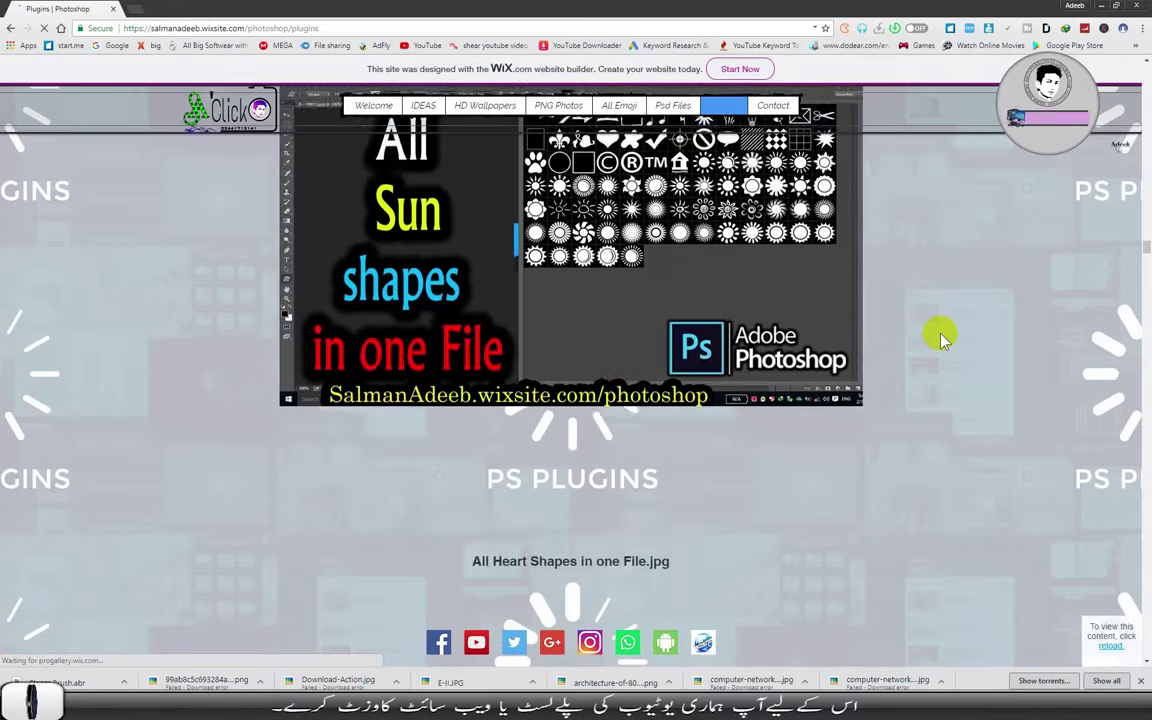
pyautogui.scroll(1, 941, 334)
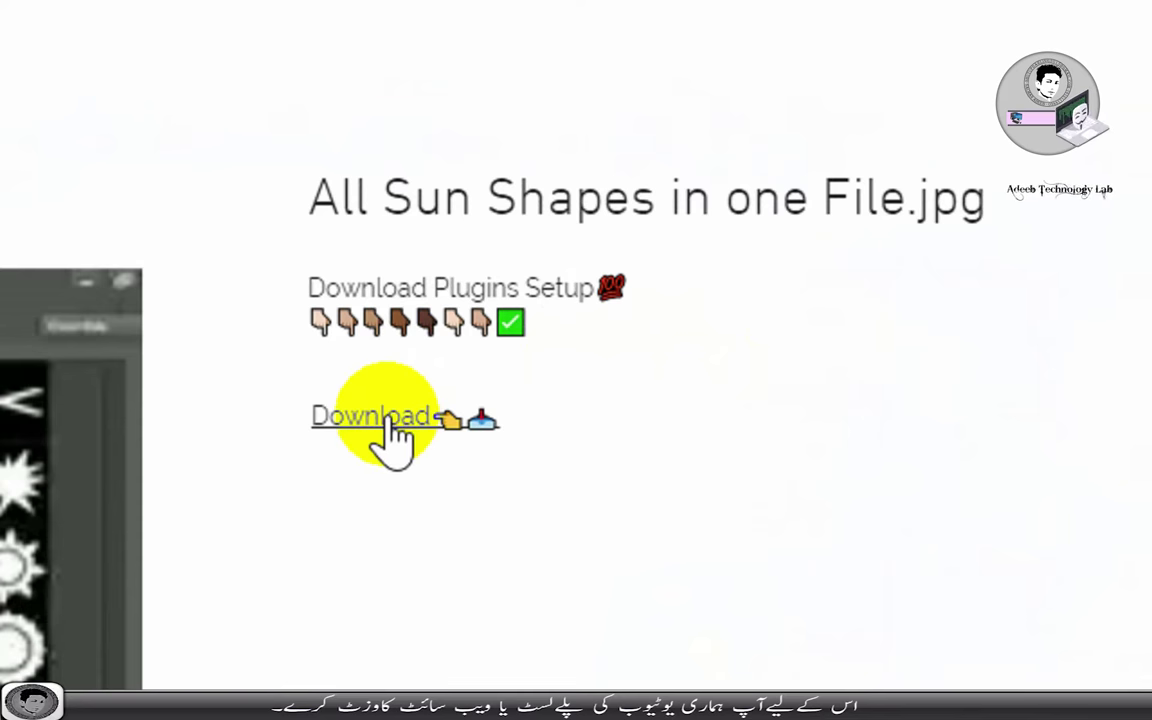
# Follow the All Sun Shapes download link past the ad to the MEGA sun.csh page.
pyautogui.click(390, 418)
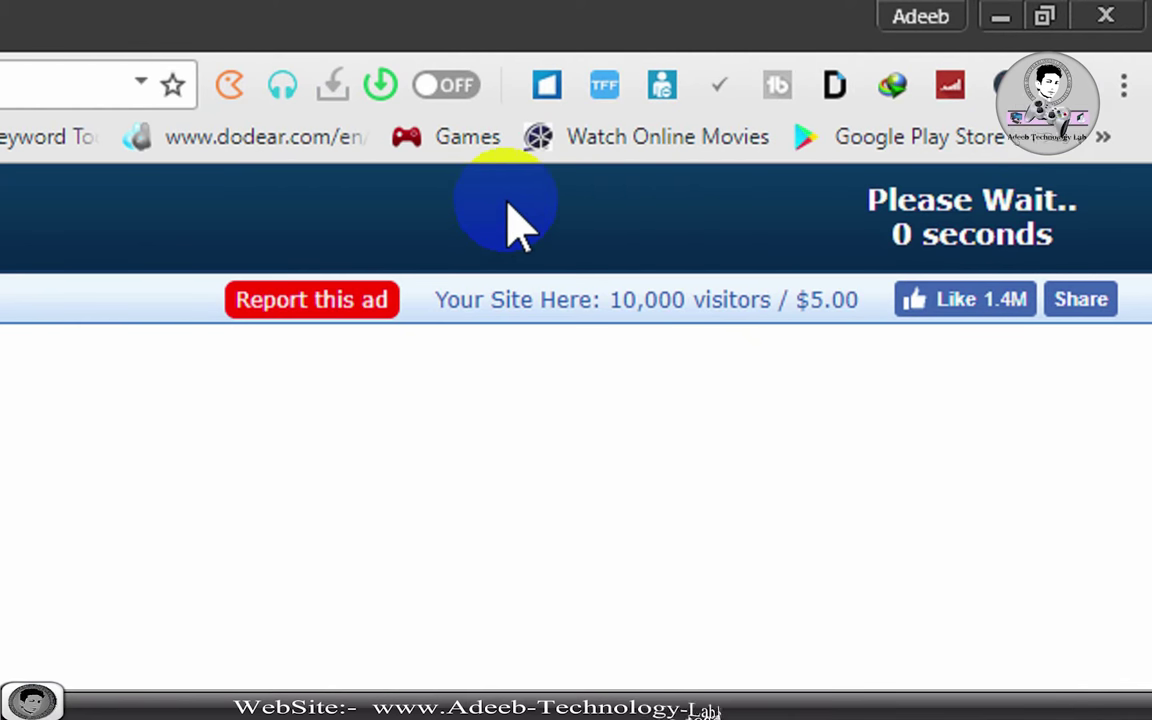
pyautogui.click(1034, 242)
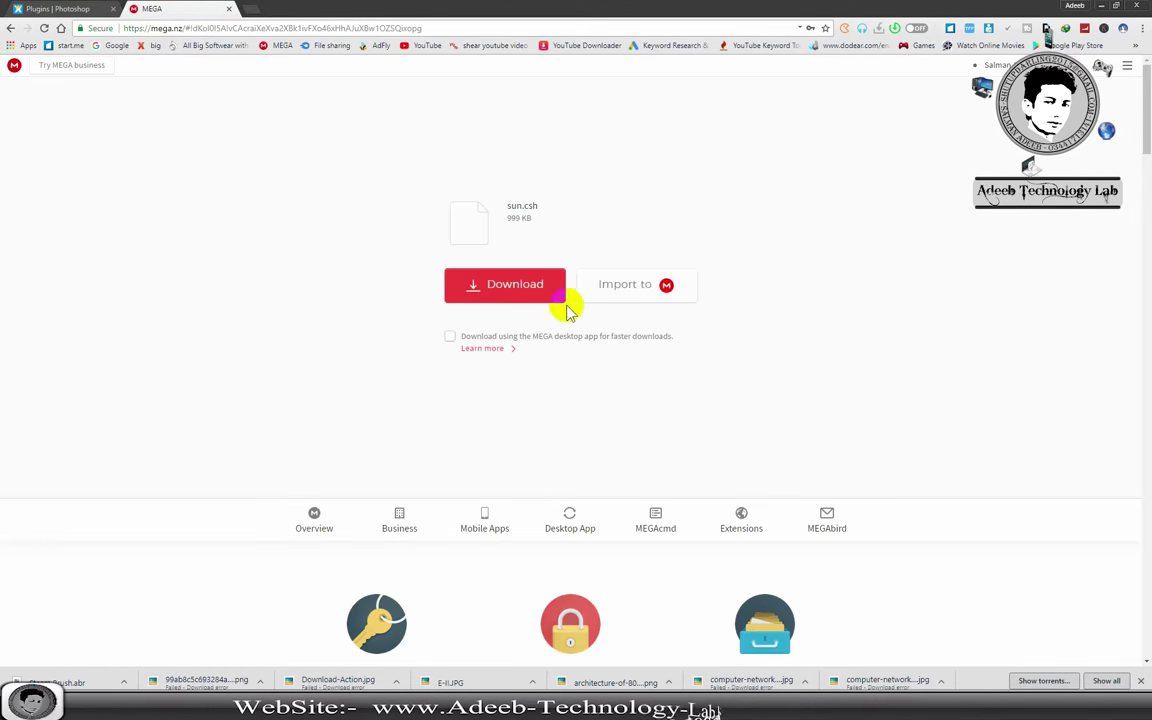
# Download sun.csh (999 KB) from MEGA and save it to disk.
pyautogui.click(560, 300)
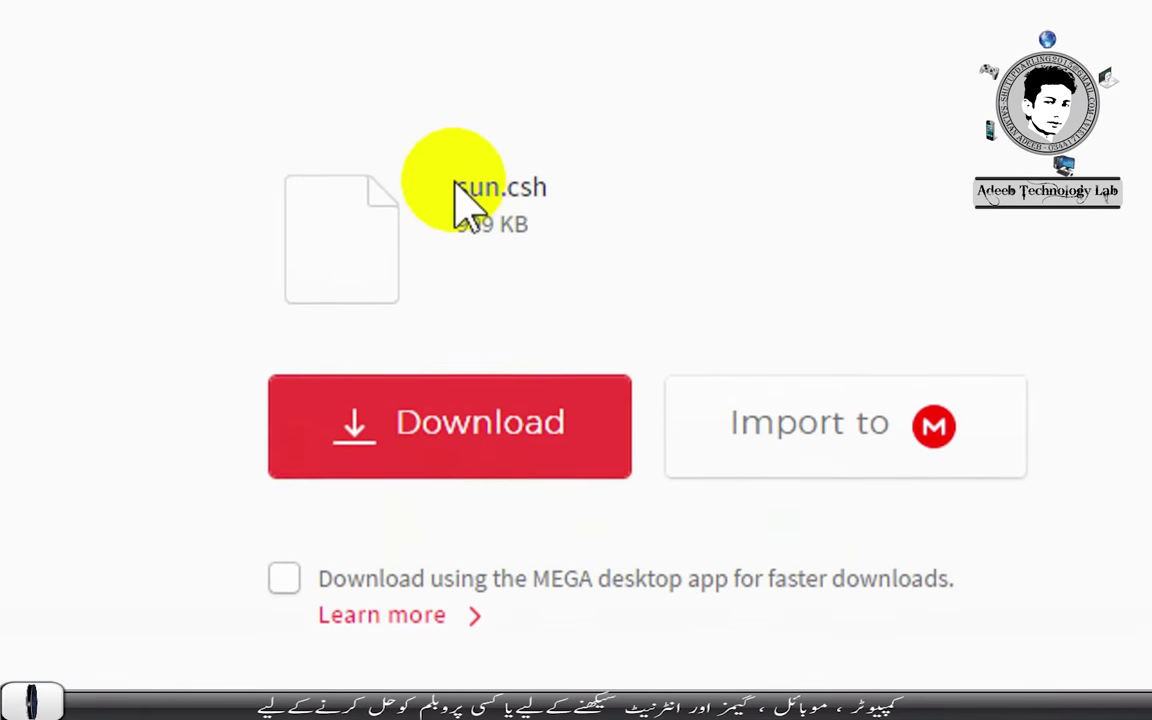
pyautogui.moveTo(460, 190); pyautogui.dragTo(553, 190)
pyautogui.click(445, 460)
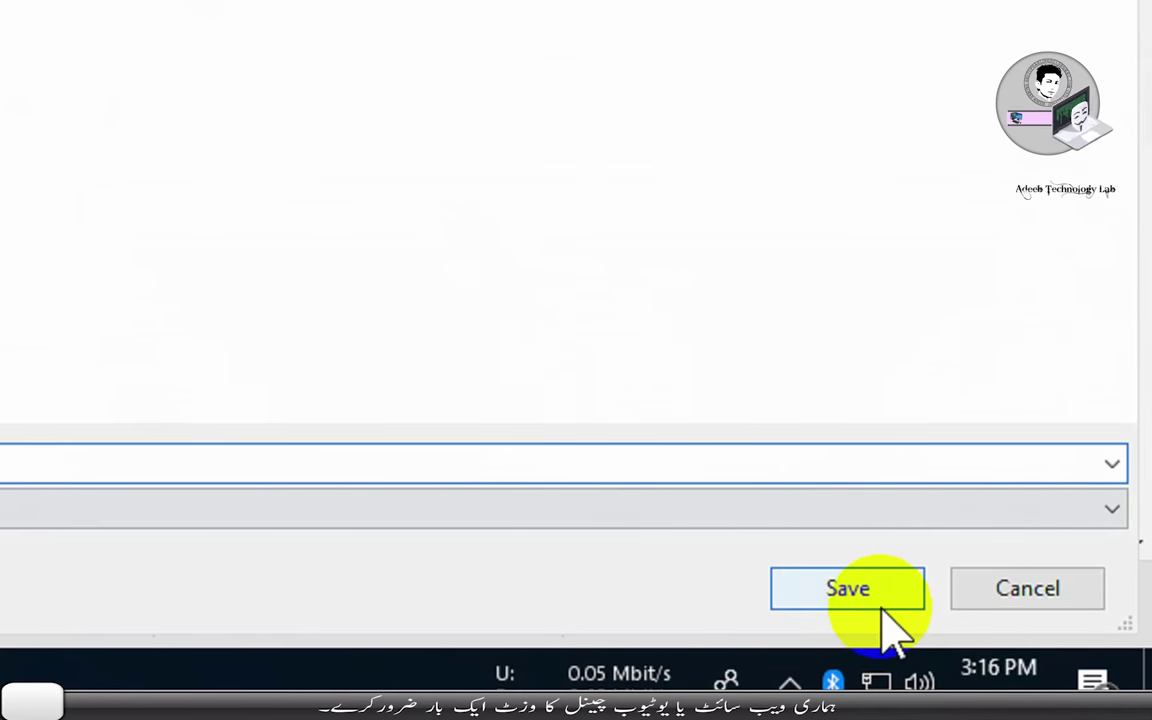
pyautogui.click(856, 596)
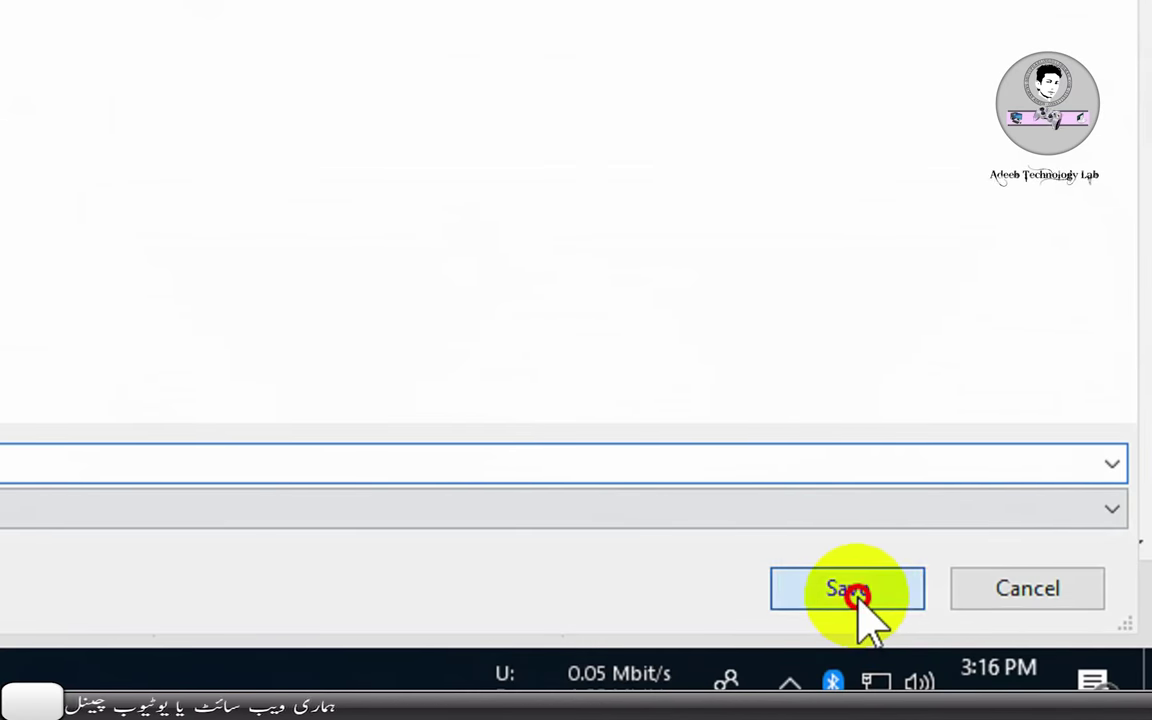
pyautogui.click(124, 683)
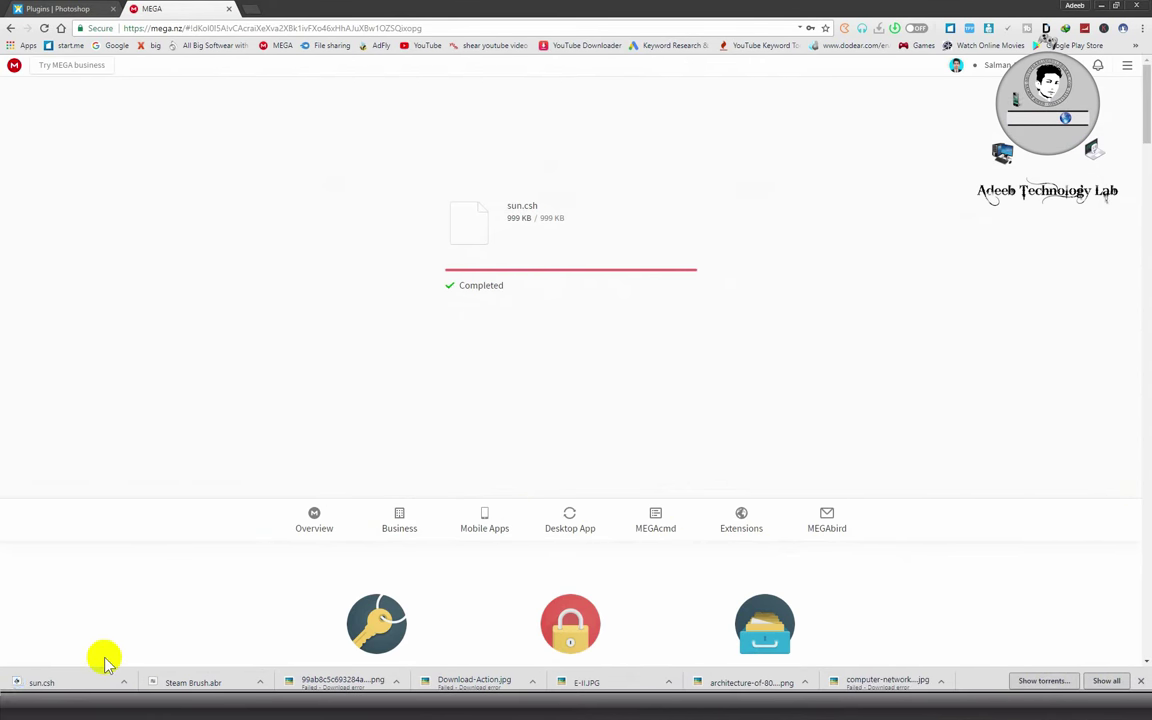
# Move the sun file from the Downlord folder into Downloads and enlarge the icons.
pyautogui.click(150, 642)
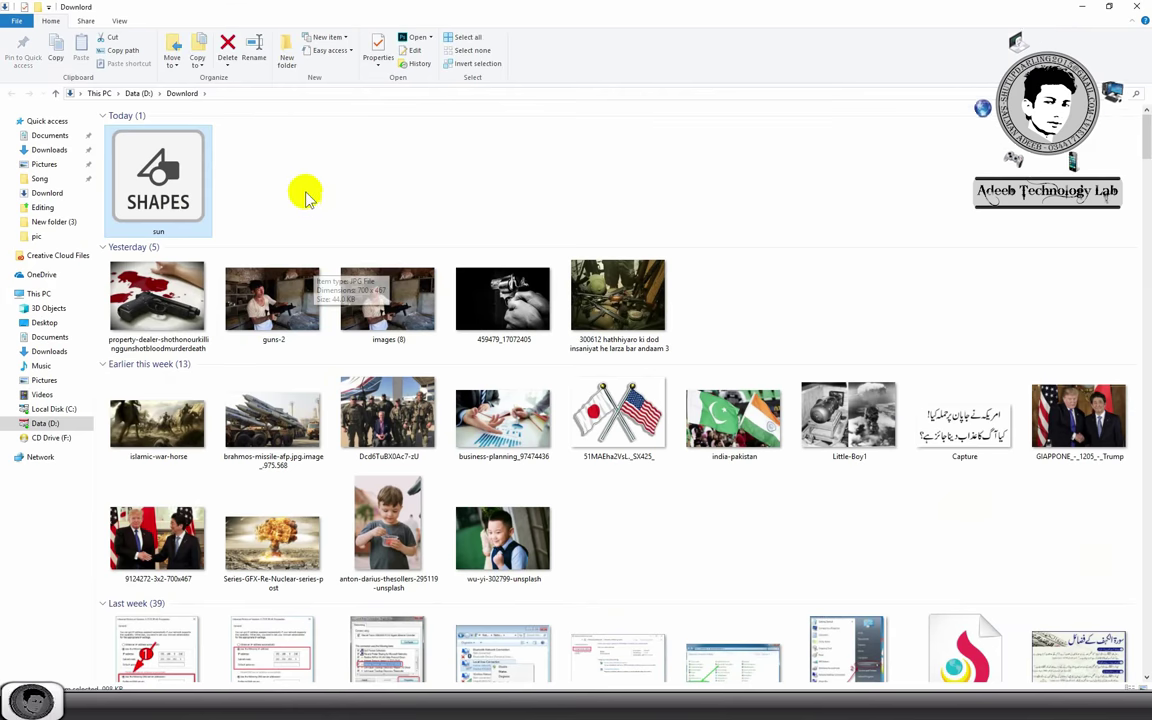
pyautogui.rightClick(183, 177)
pyautogui.click(206, 338)
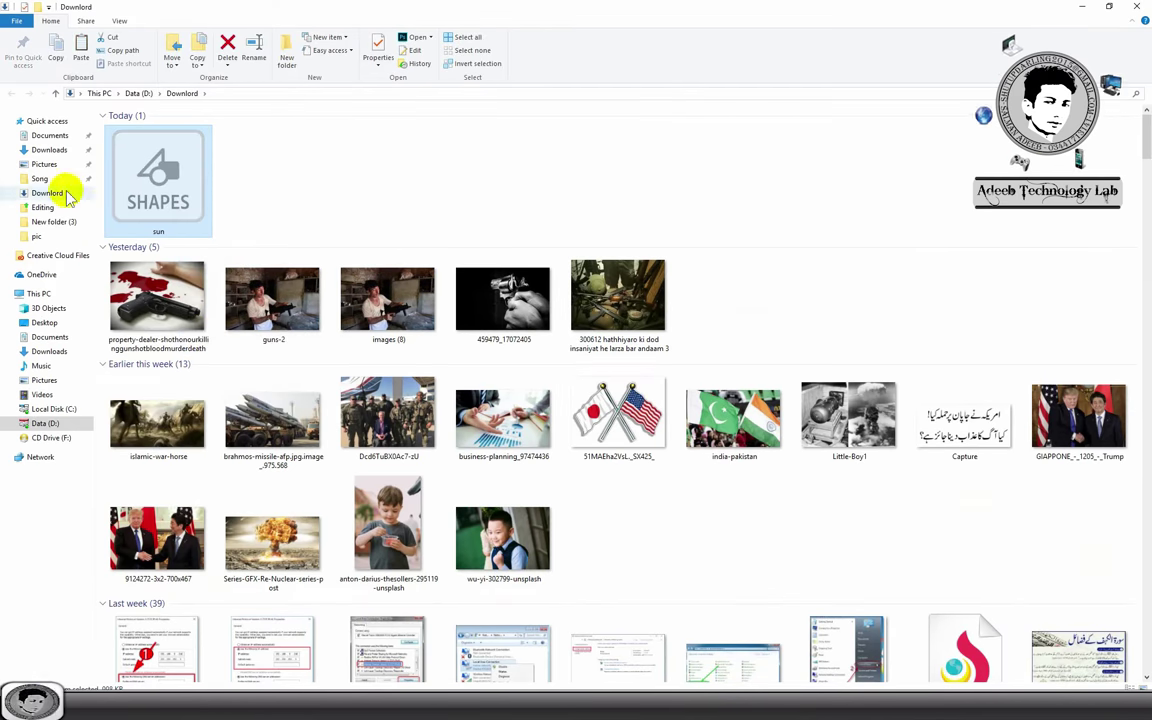
pyautogui.click(48, 149)
pyautogui.rightClick(477, 292)
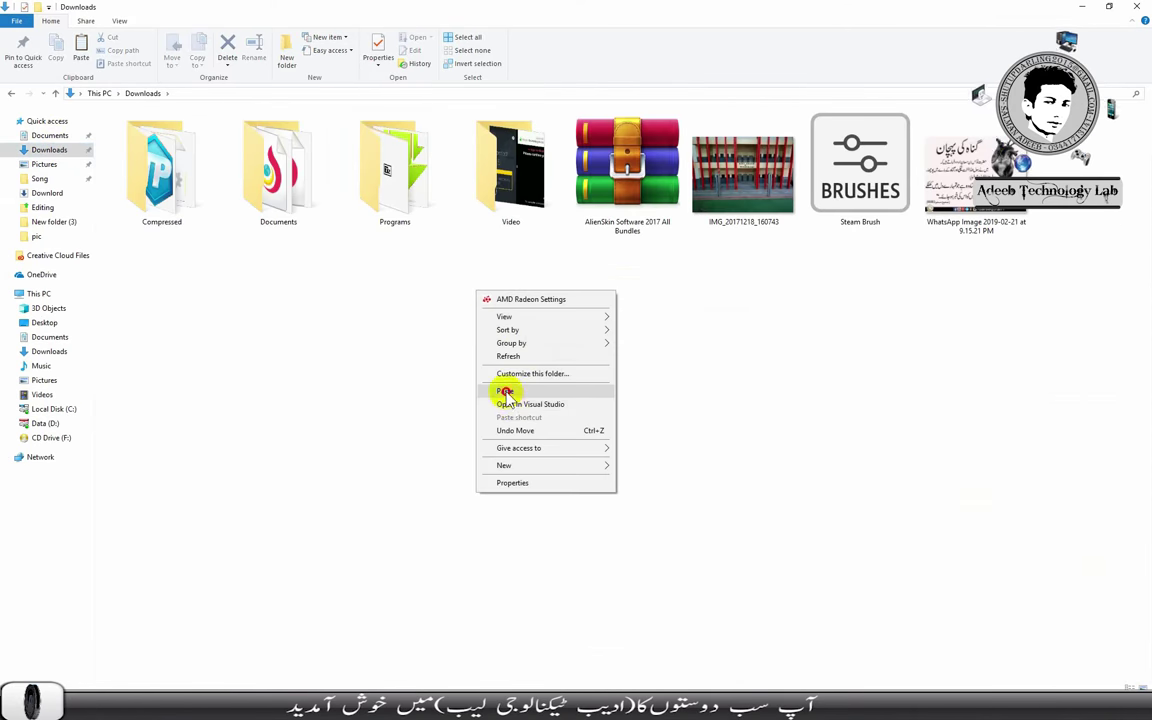
pyautogui.click(505, 391)
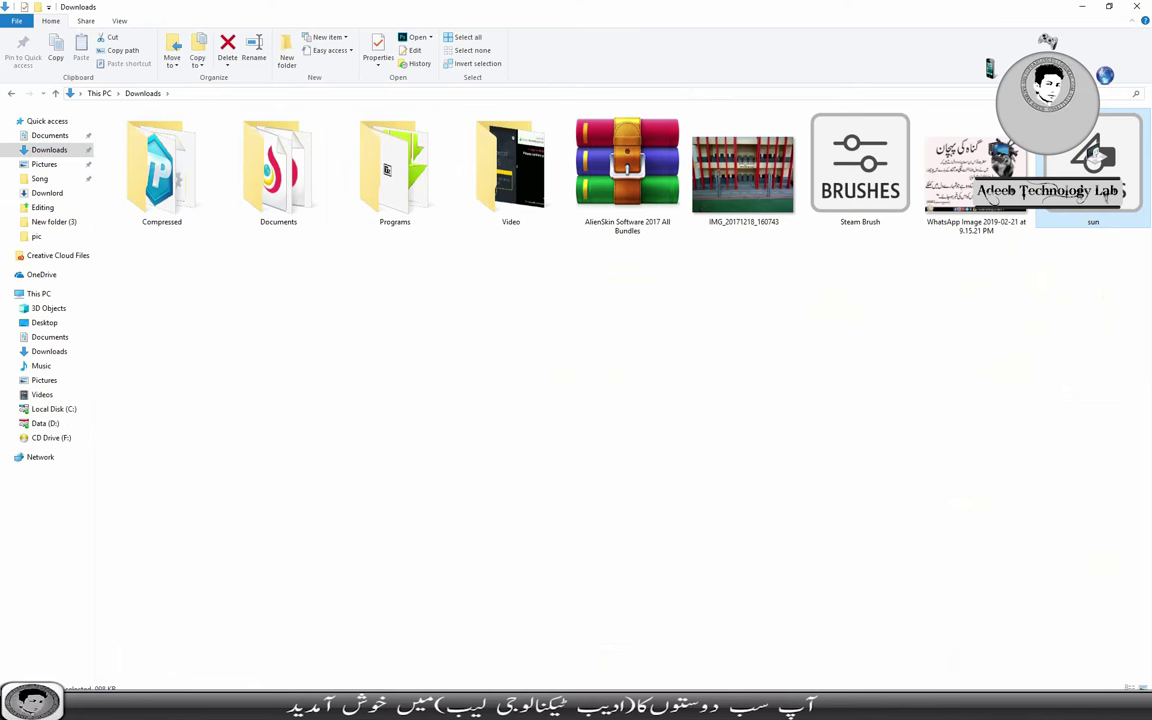
pyautogui.scroll(3, 457, 548)
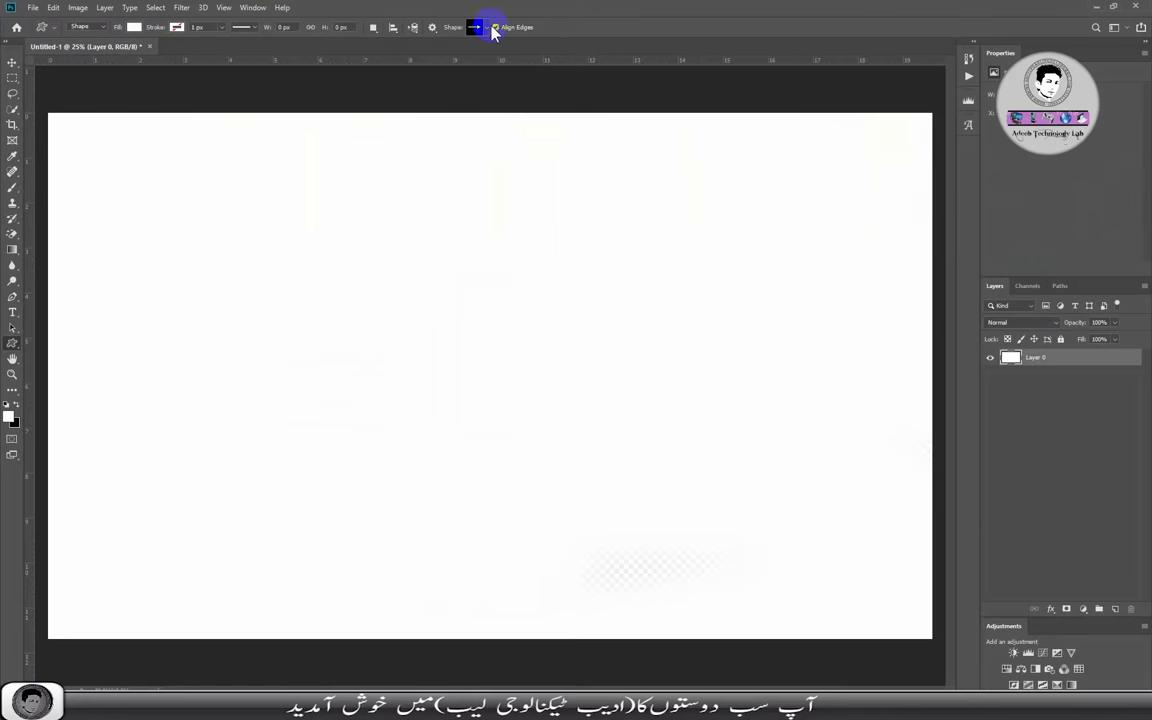
# Load sun.csh from Downloads into the custom shape library via Load Shapes.
pyautogui.click(488, 27)
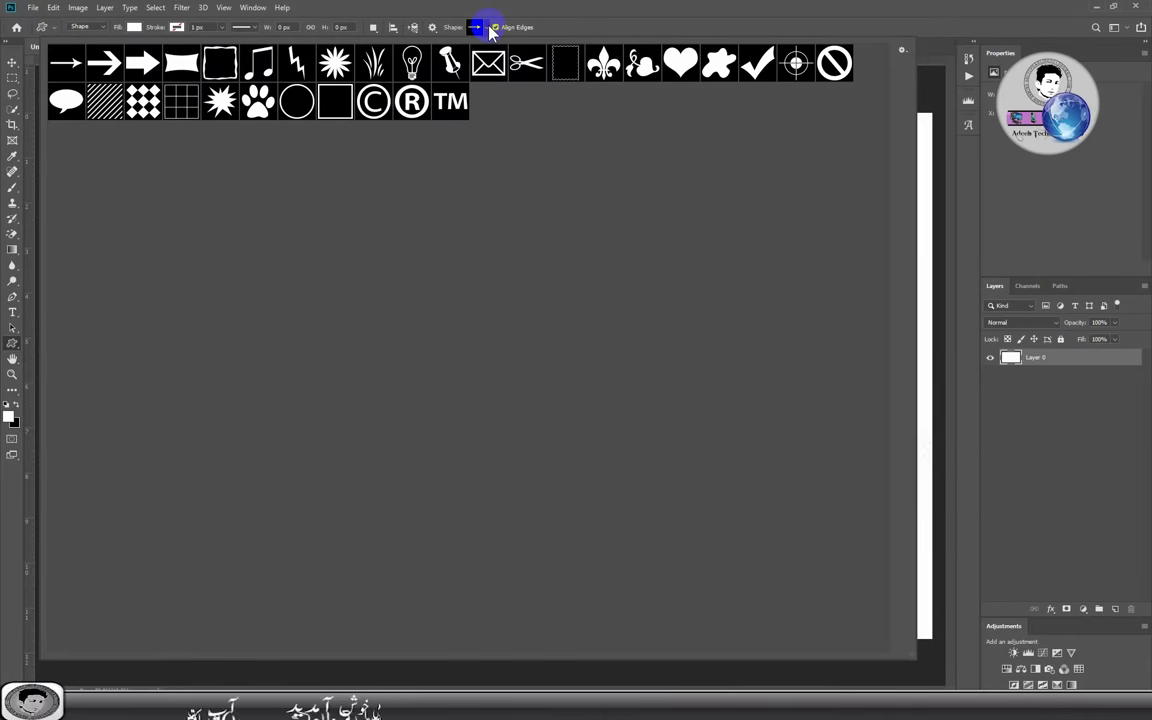
pyautogui.click(576, 147)
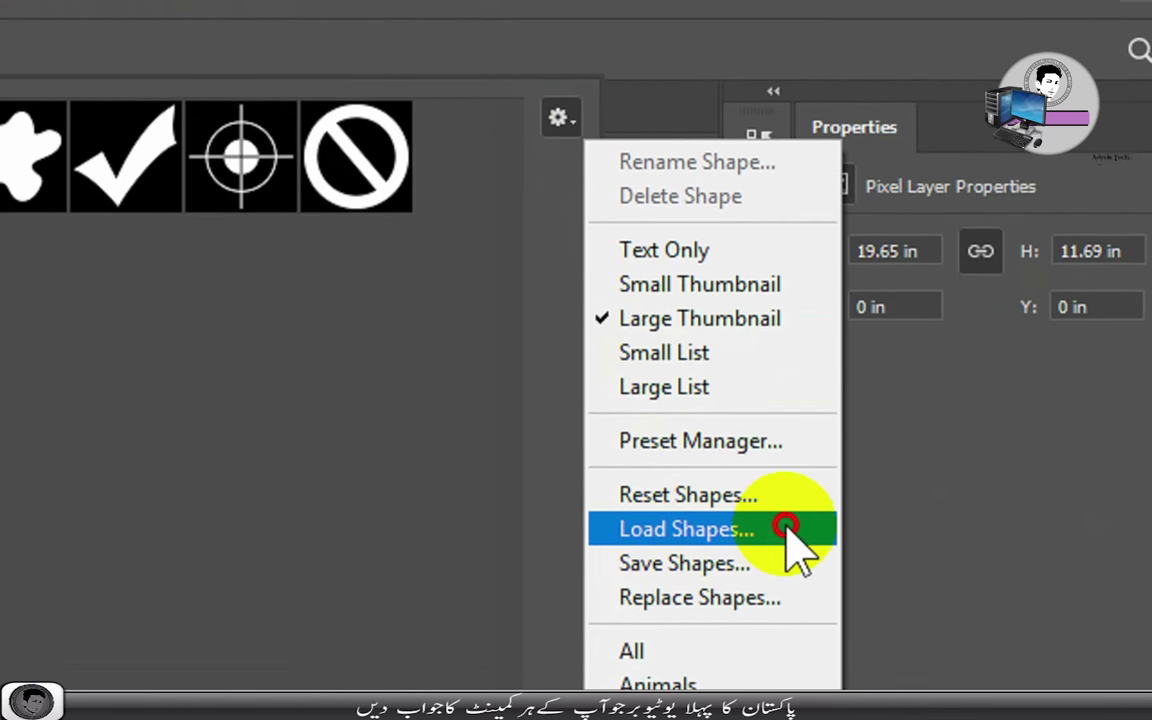
pyautogui.click(785, 527)
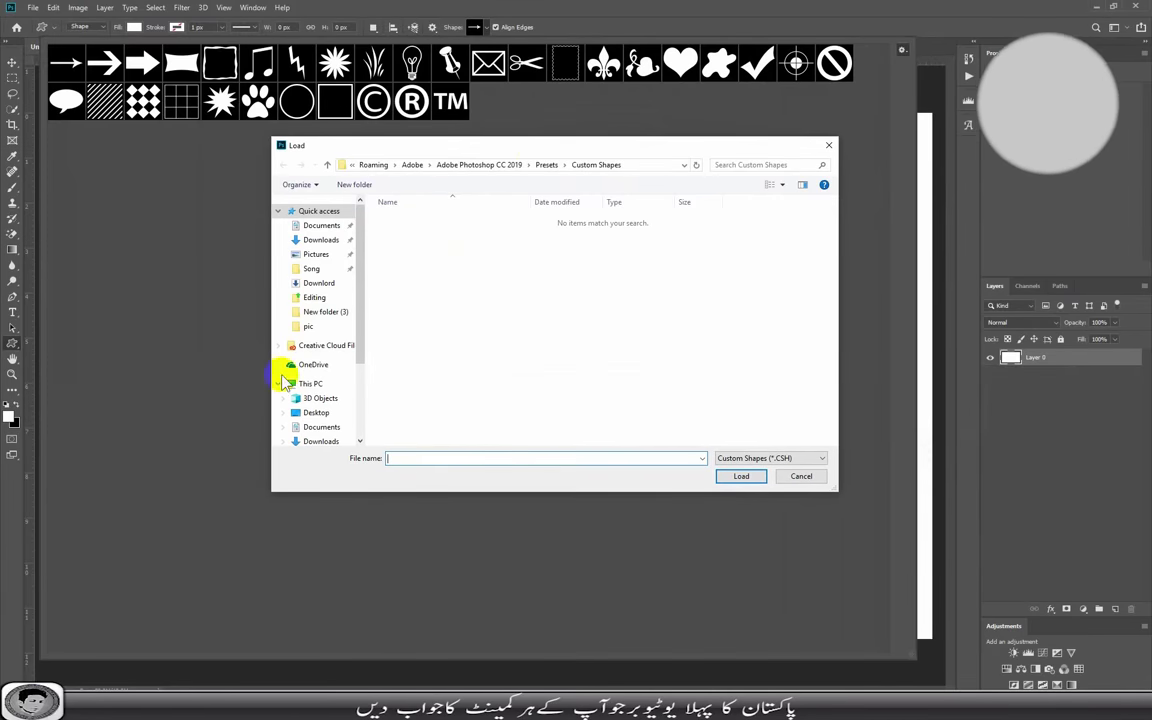
pyautogui.click(318, 243)
pyautogui.click(411, 270)
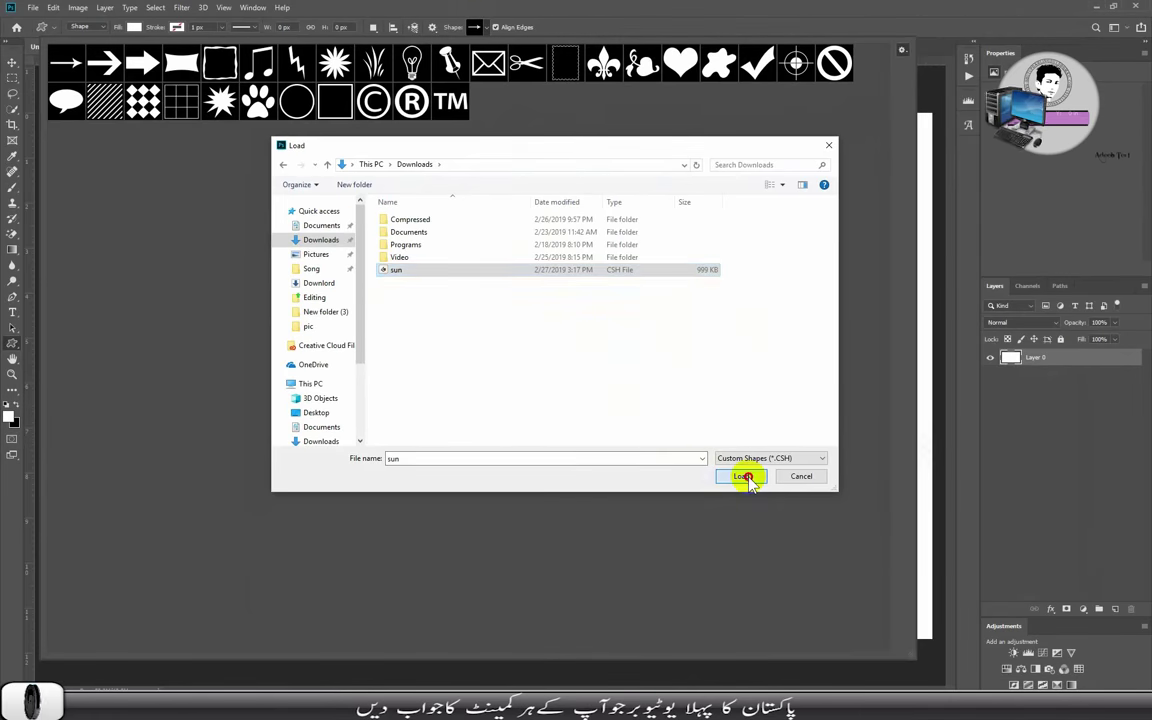
pyautogui.click(745, 476)
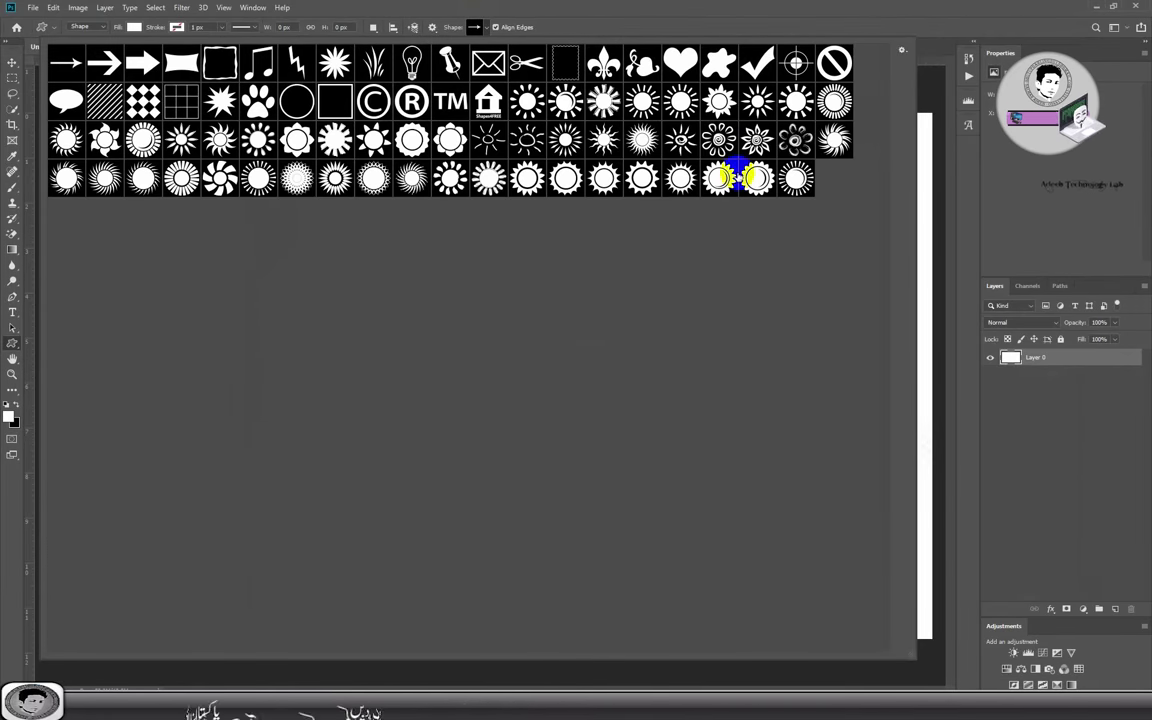
# Draw a sketchy sun at the canvas's upper left on Shape 1 with a black Color Overlay.
pyautogui.doubleClick(527, 143)
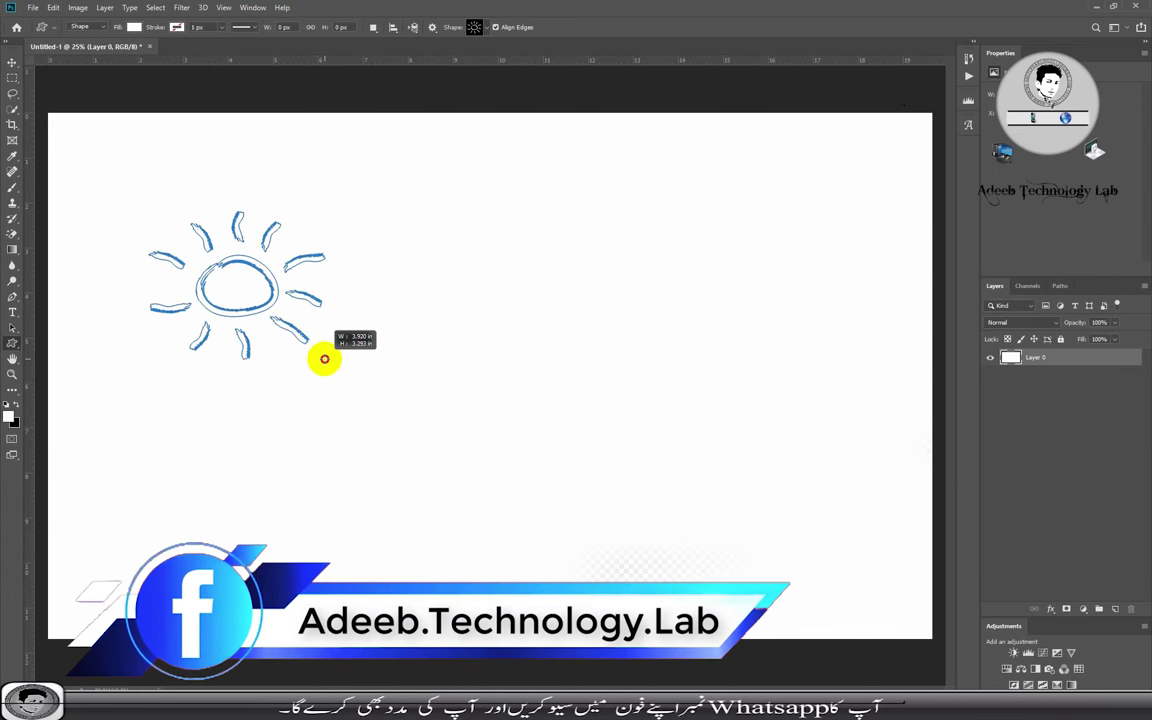
pyautogui.moveTo(268, 291); pyautogui.dragTo(362, 398)
pyautogui.click(12, 62)
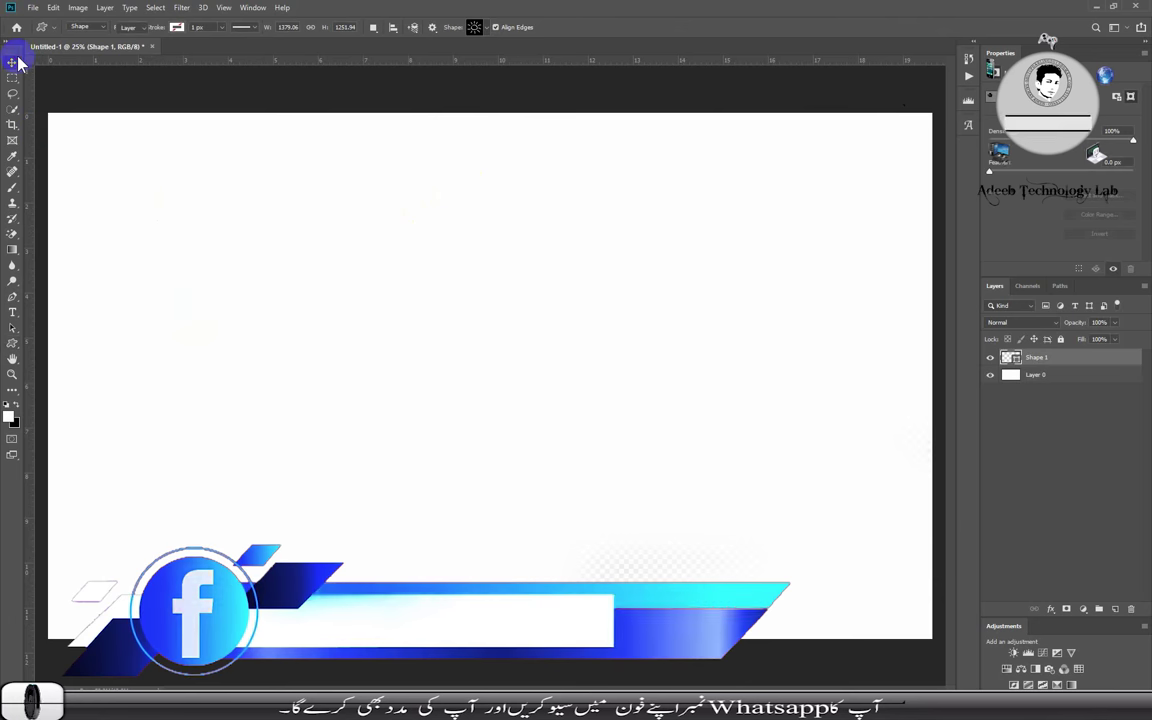
pyautogui.doubleClick(1073, 362)
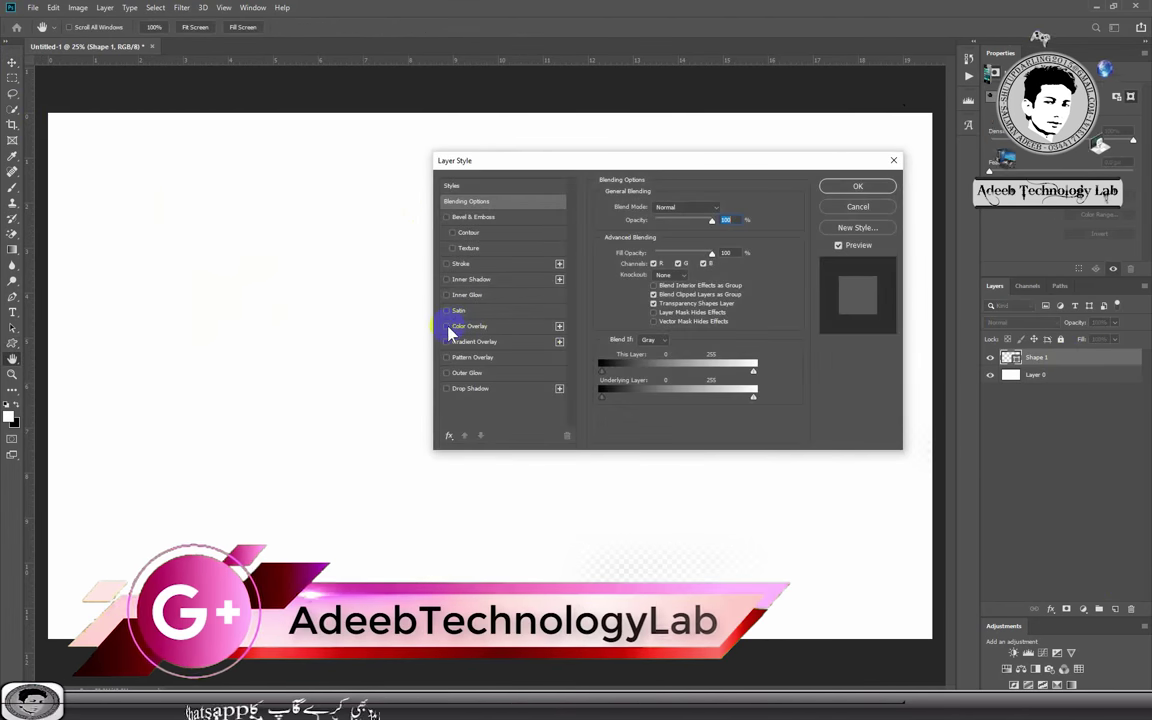
pyautogui.click(447, 326)
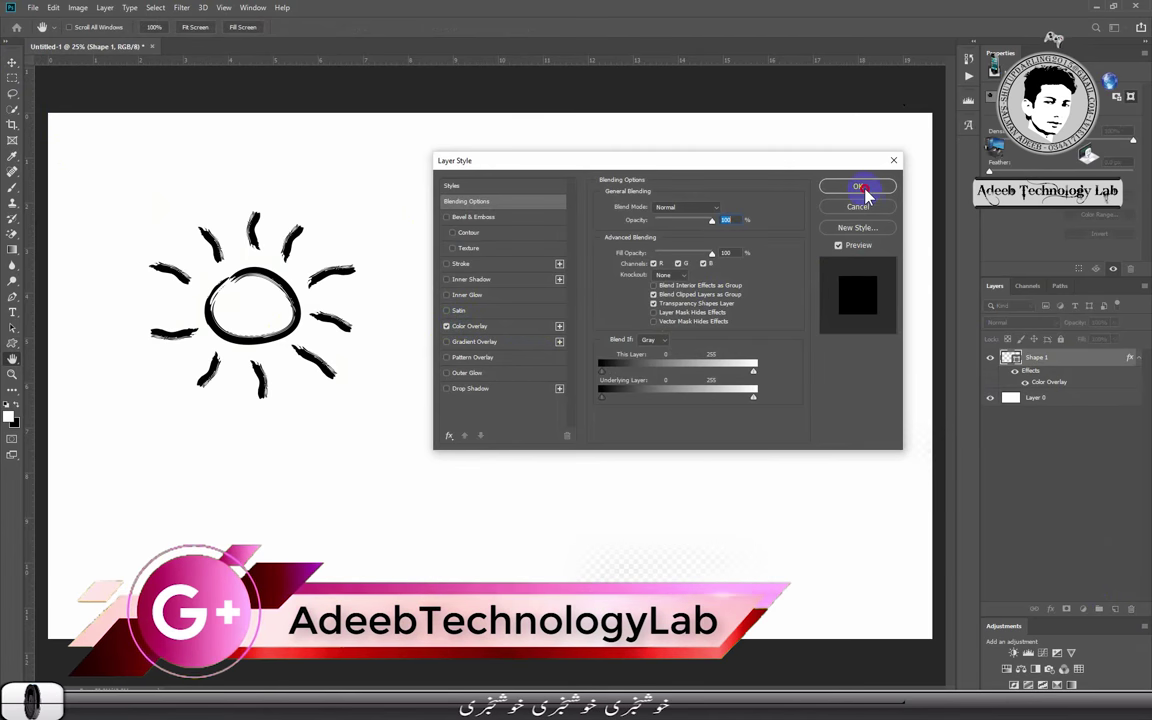
pyautogui.click(864, 192)
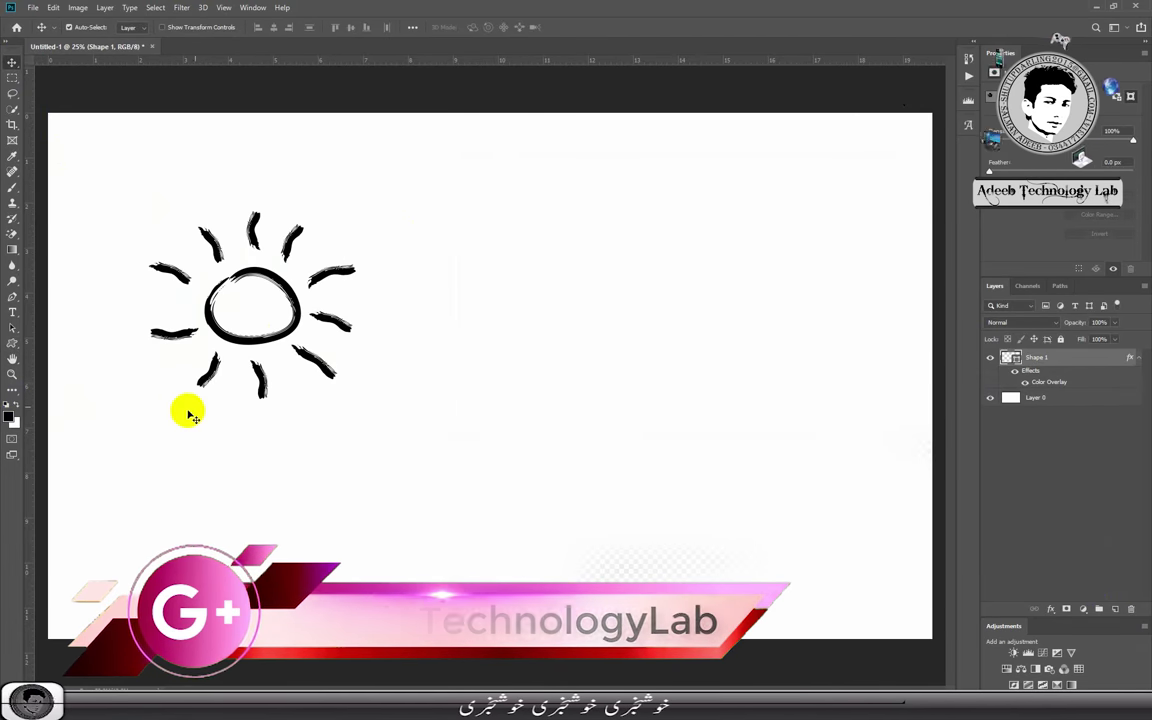
pyautogui.click(12, 343)
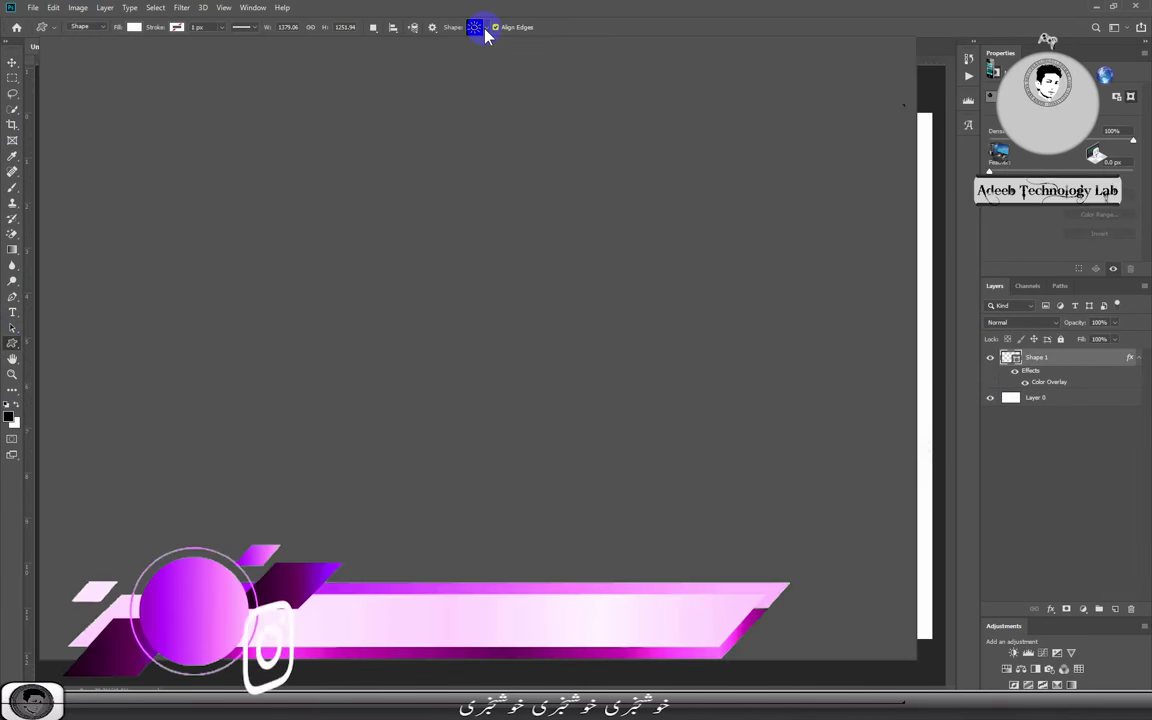
pyautogui.click(484, 29)
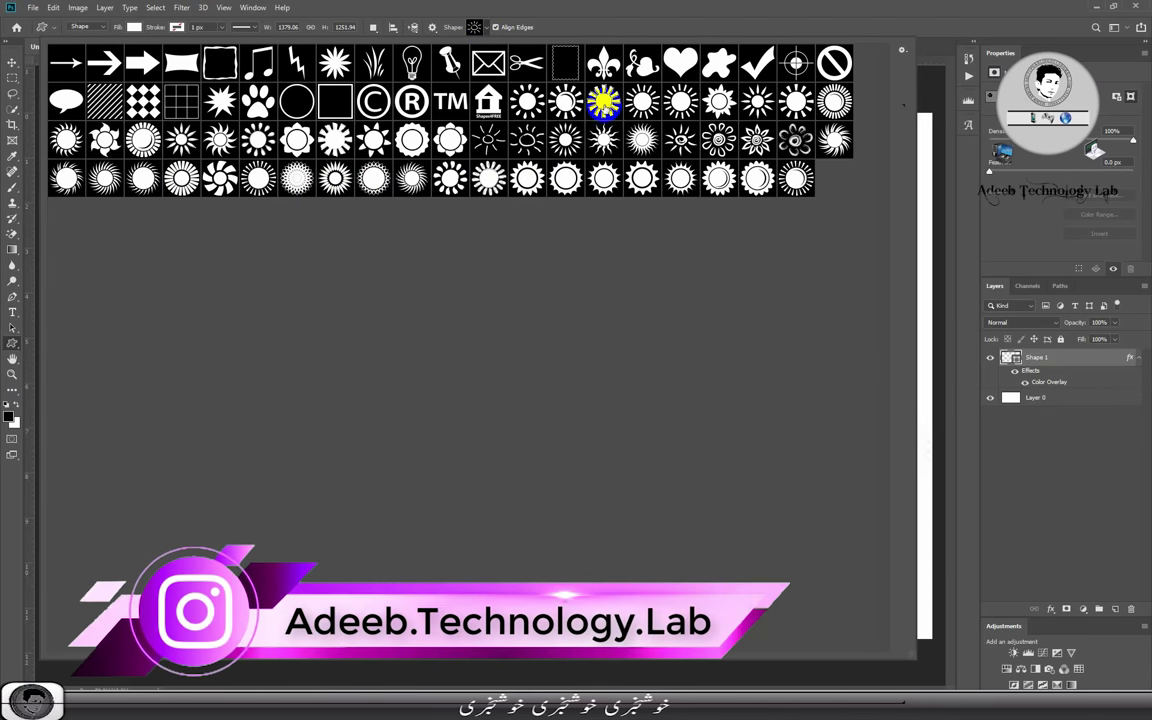
# Draw a block-rayed sun at the canvas centre on Shape 2 with a black Color Overlay.
pyautogui.doubleClick(603, 103)
pyautogui.moveTo(437, 242)
pyautogui.mouseDown()
pyautogui.moveTo(750, 484)
pyautogui.moveTo(655, 458)
pyautogui.mouseUp()
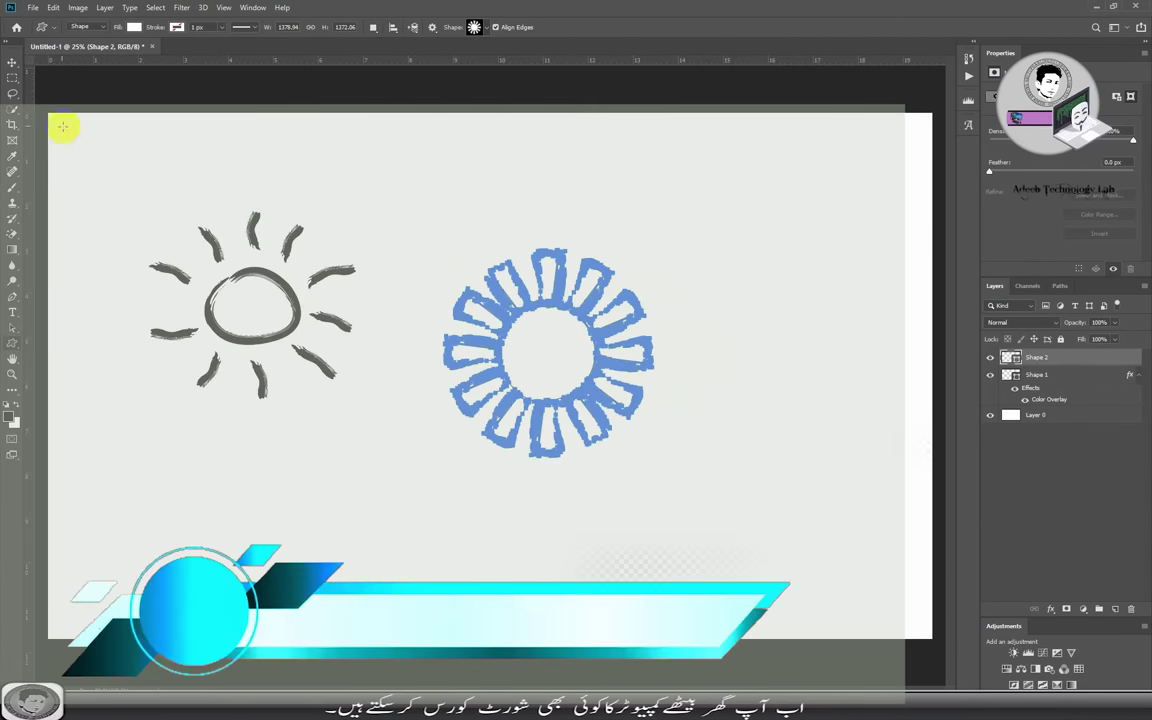
pyautogui.click(13, 64)
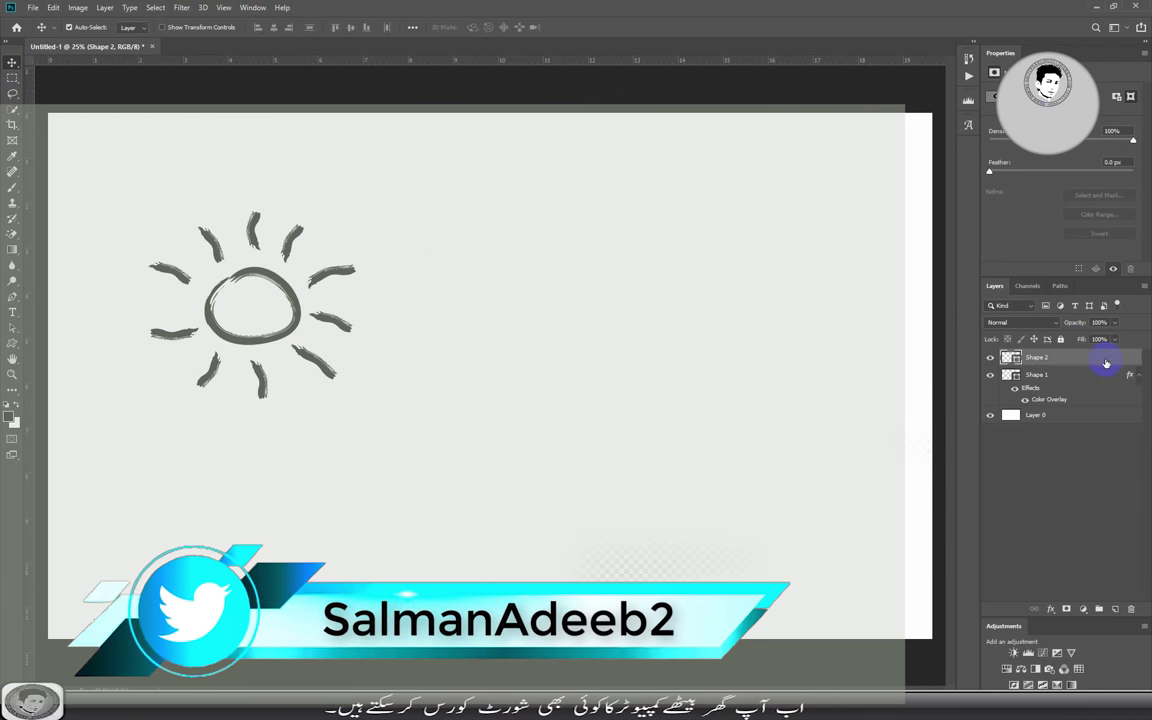
pyautogui.doubleClick(1106, 363)
pyautogui.click(470, 326)
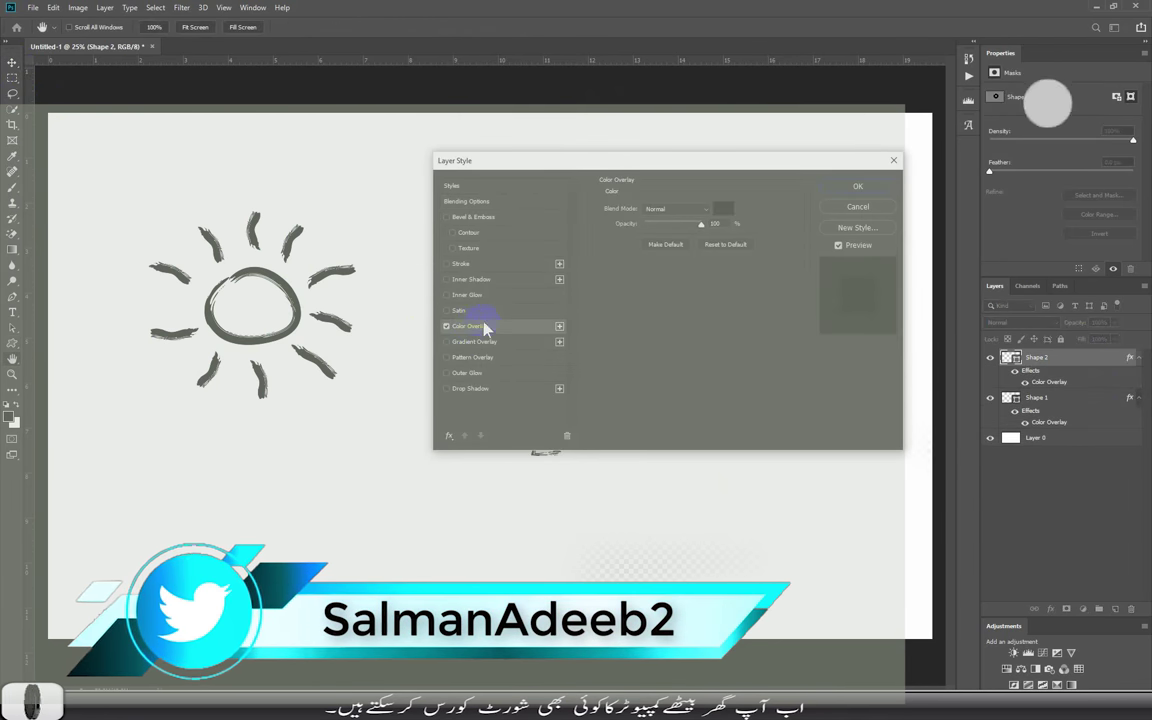
pyautogui.click(845, 187)
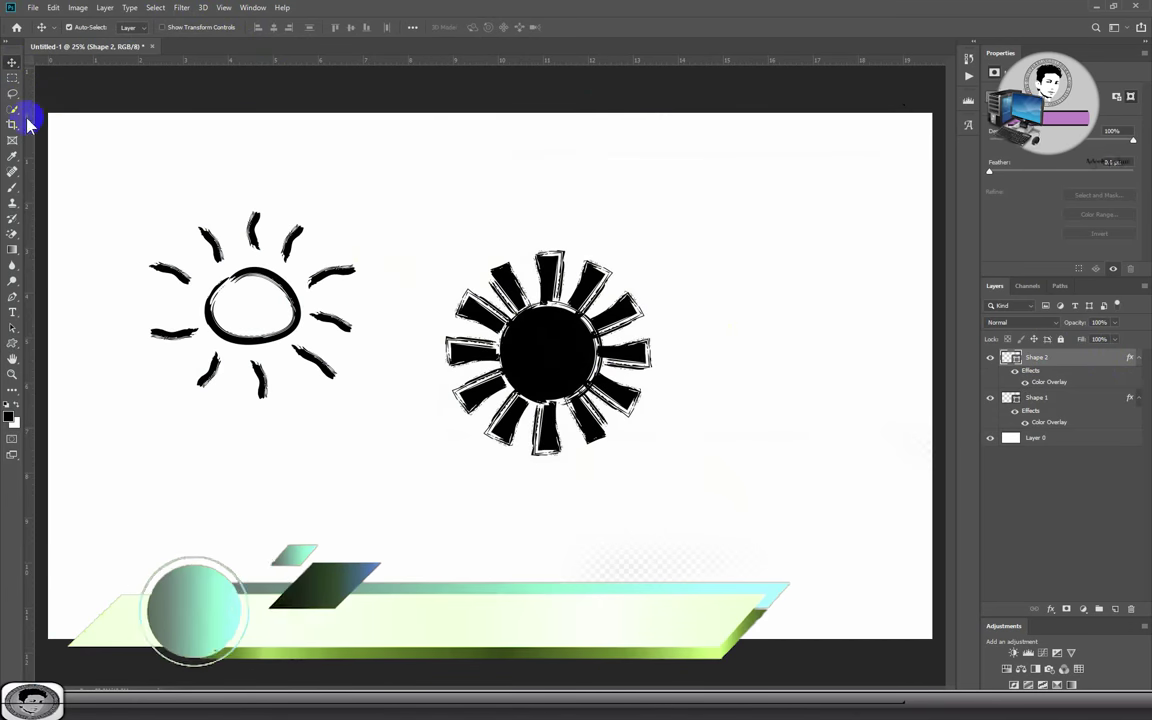
pyautogui.click(13, 340)
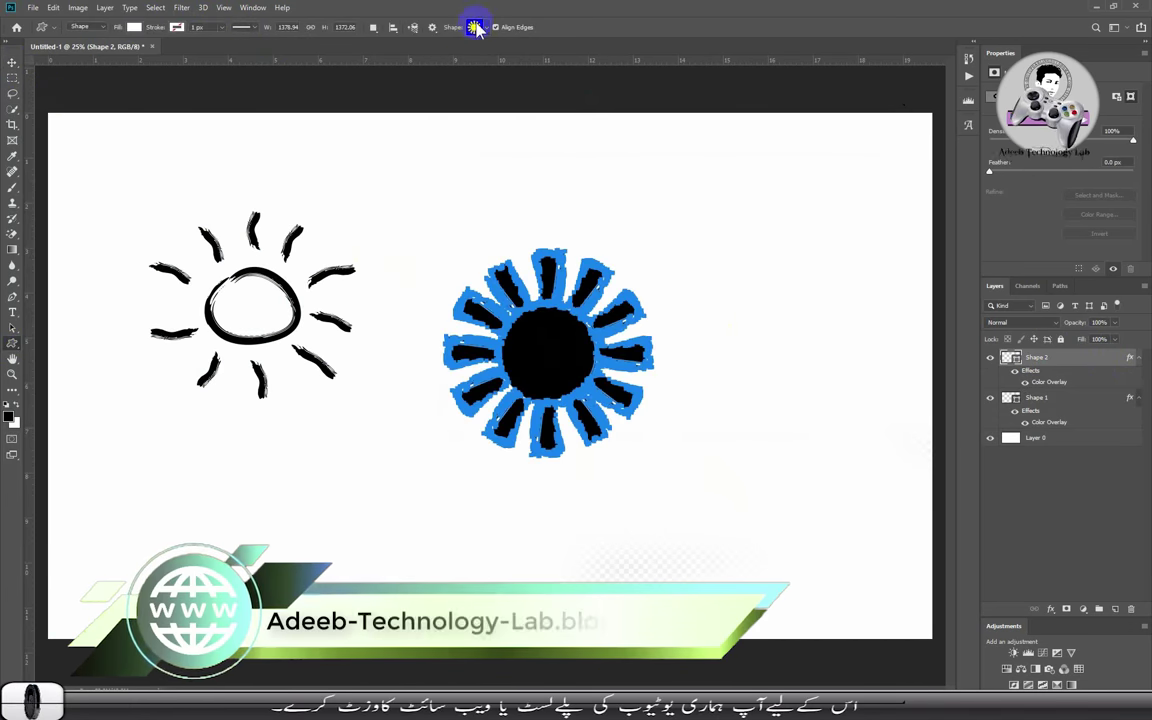
# Set the fill to black and draw a curved-ray sun at the top right on Shape 3.
pyautogui.click(138, 28)
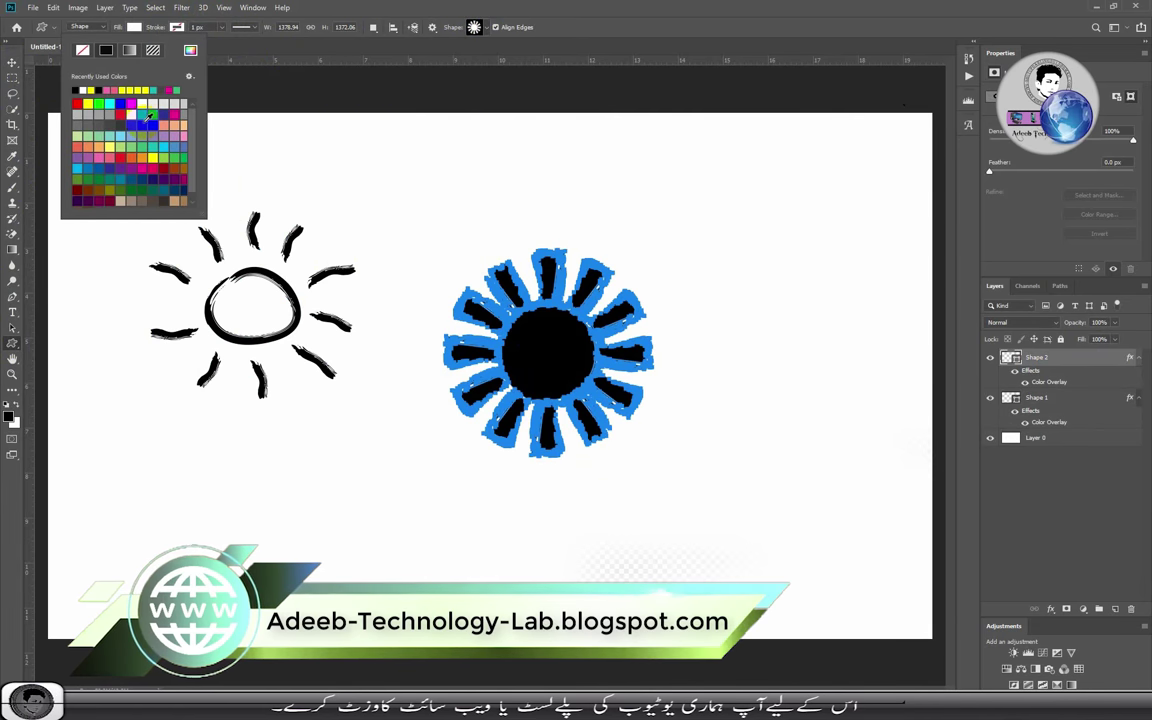
pyautogui.click(475, 28)
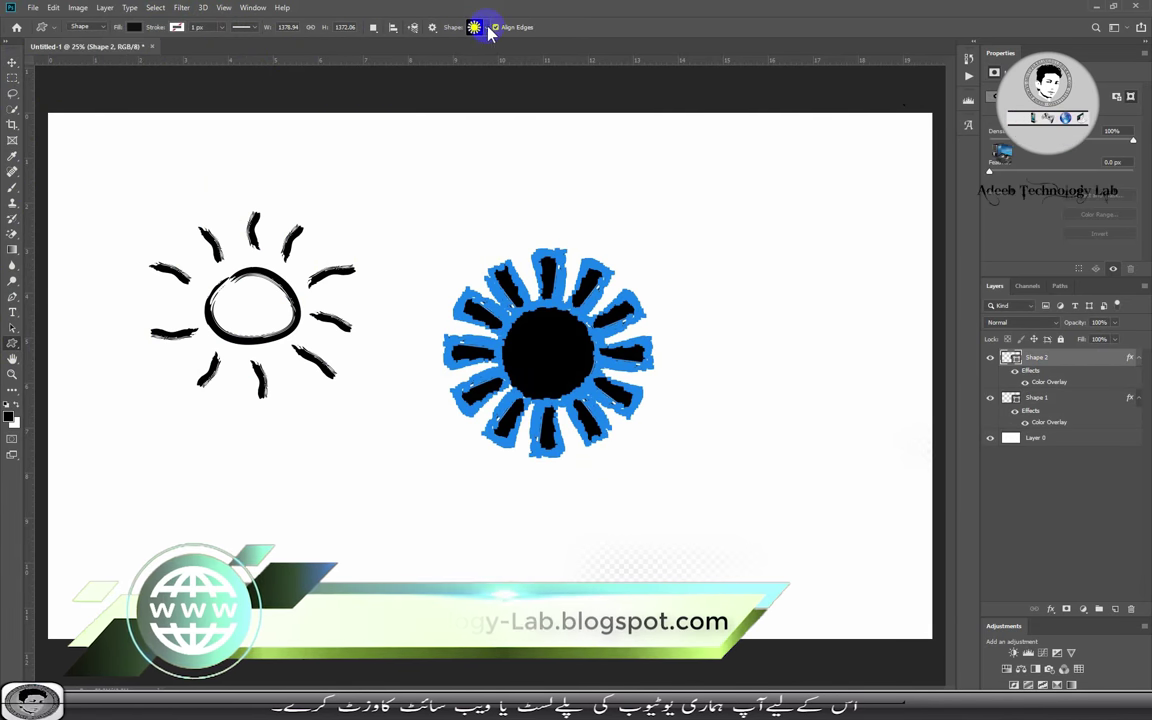
pyautogui.click(488, 29)
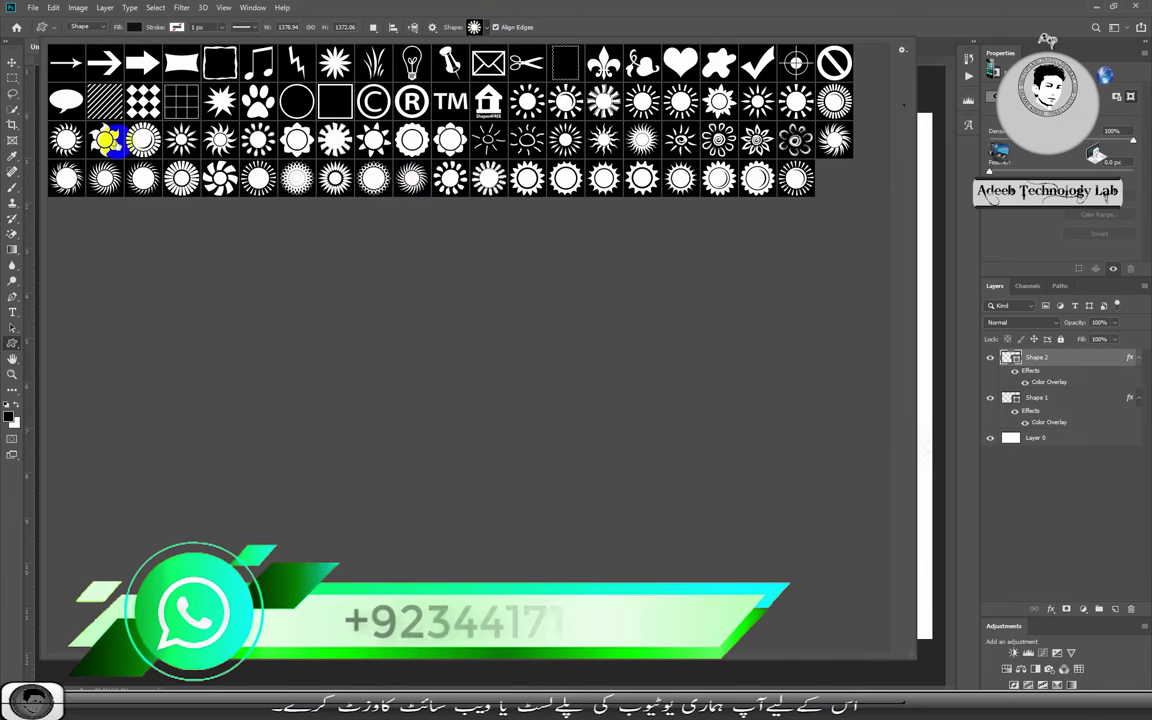
pyautogui.doubleClick(105, 138)
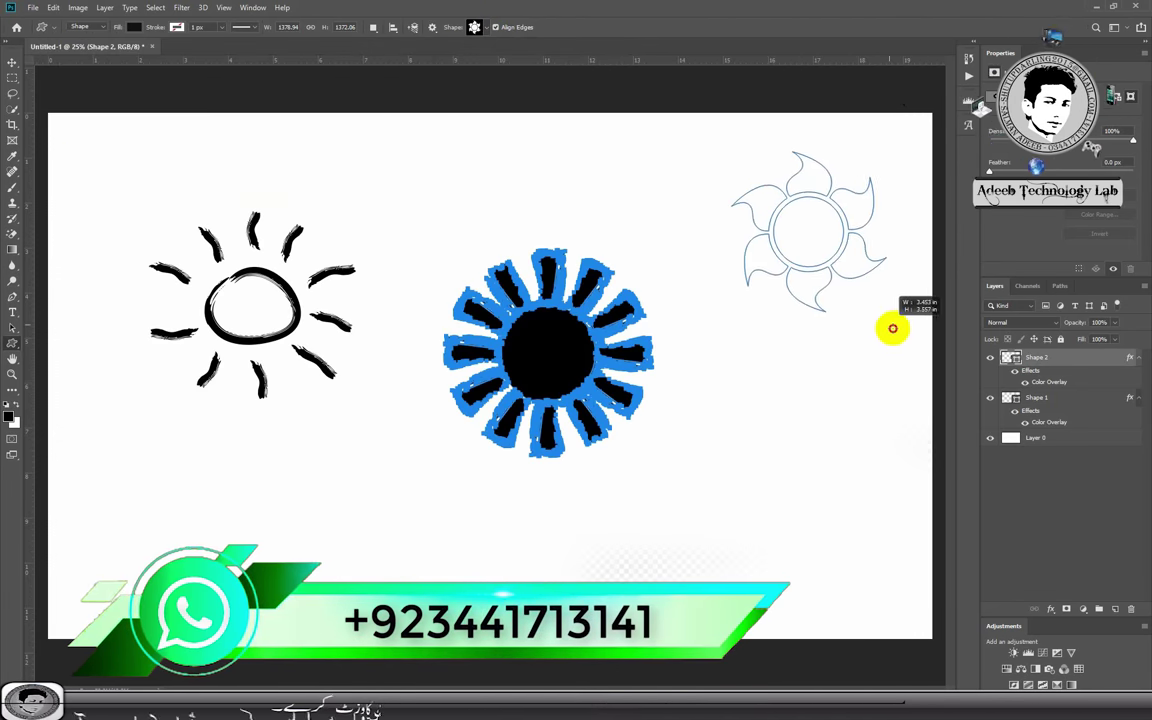
pyautogui.moveTo(827, 265); pyautogui.dragTo(913, 340)
pyautogui.click(689, 406)
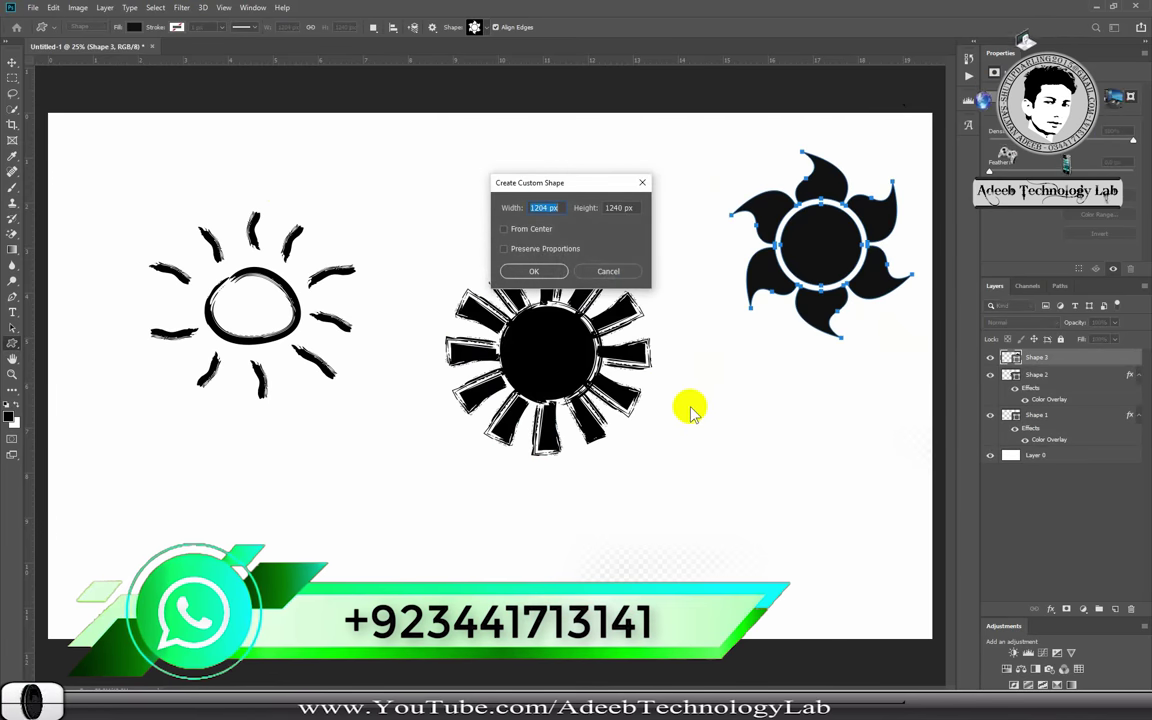
pyautogui.click(607, 270)
pyautogui.click(548, 267)
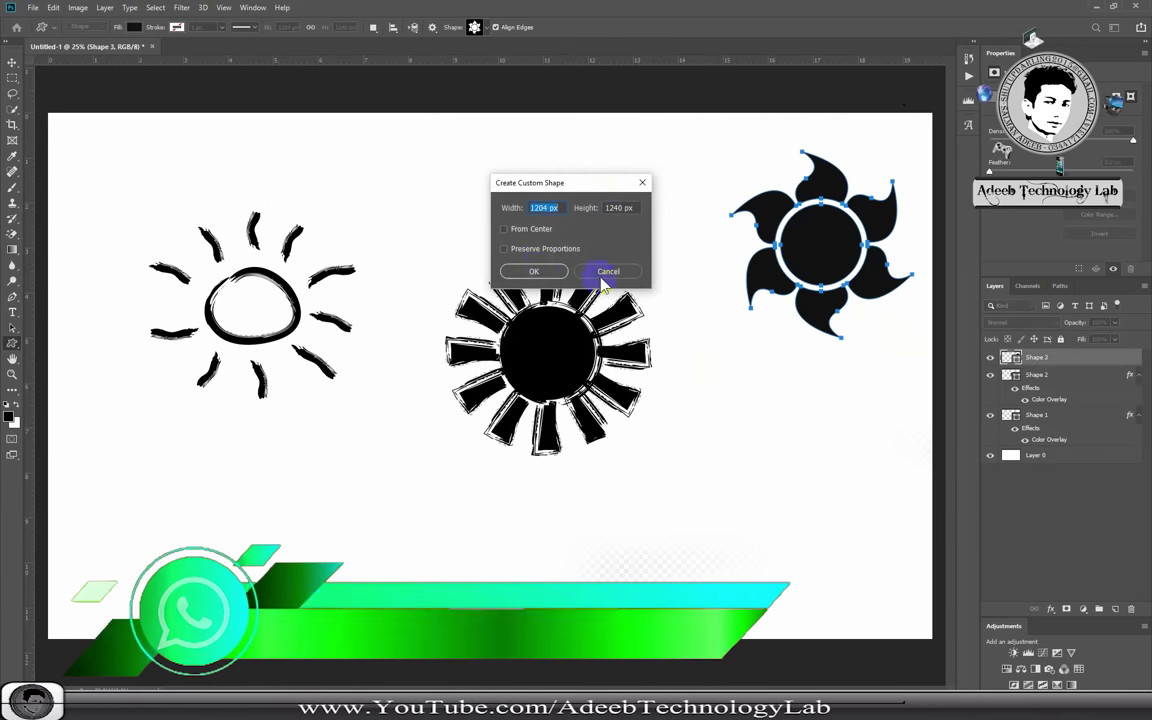
pyautogui.click(607, 271)
# Reposition the third sun at the top right, then minimize the browser and File Explorer.
pyautogui.click(12, 62)
pyautogui.moveTo(836, 244)
pyautogui.mouseDown()
pyautogui.moveTo(800, 215)
pyautogui.moveTo(805, 244)
pyautogui.mouseUp()
pyautogui.click(762, 458)
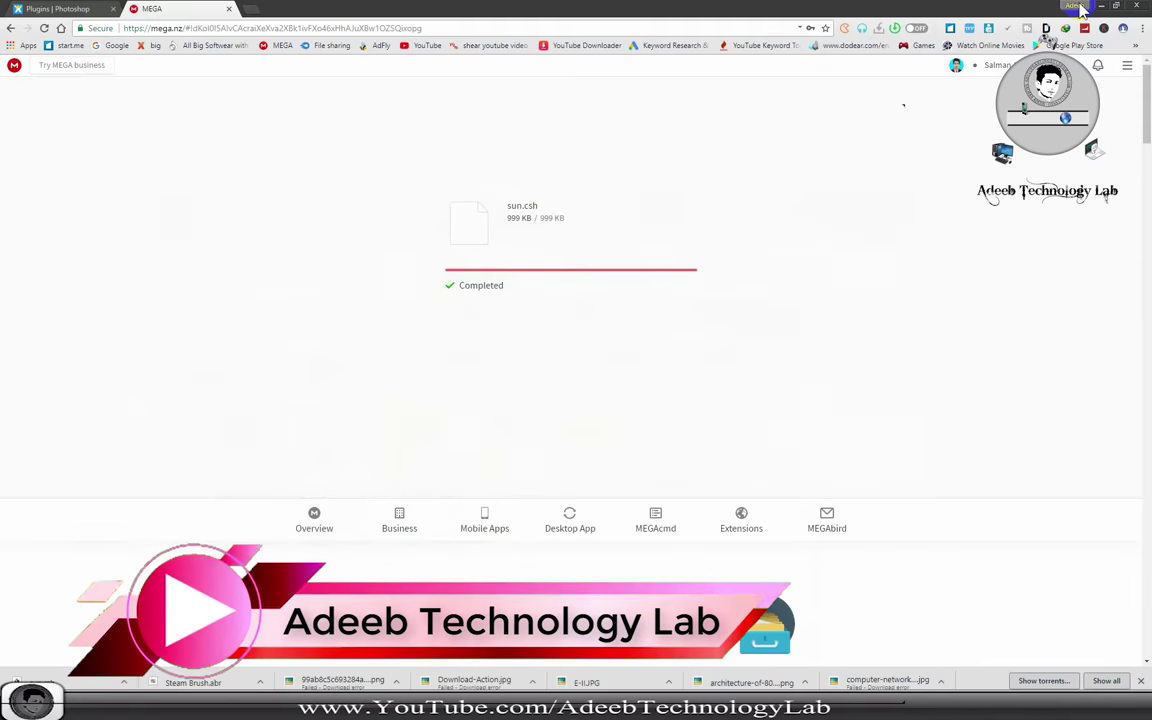
pyautogui.click(1097, 6)
pyautogui.click(1105, 6)
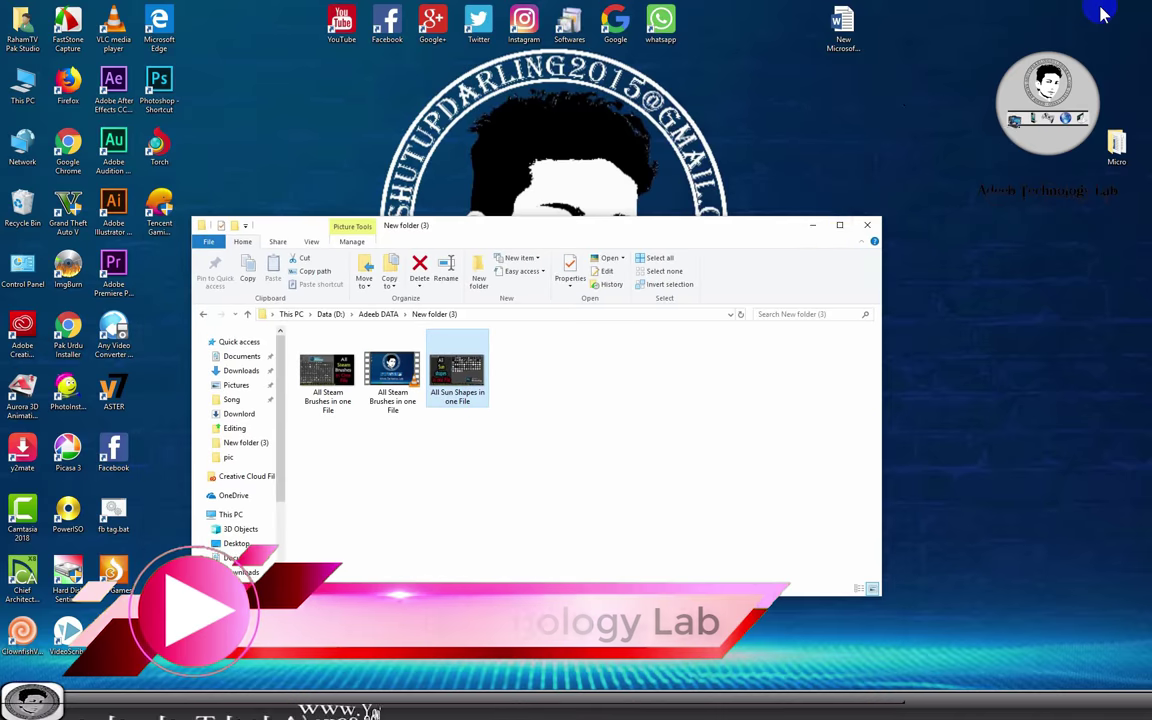
pyautogui.click(810, 228)
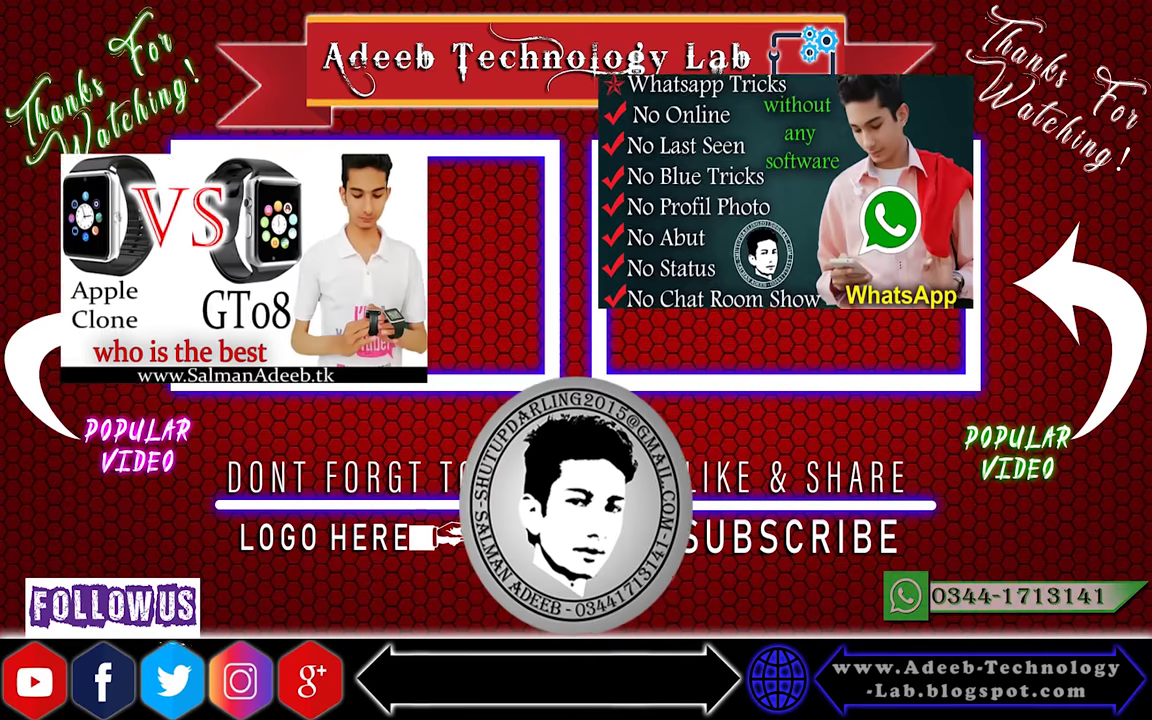